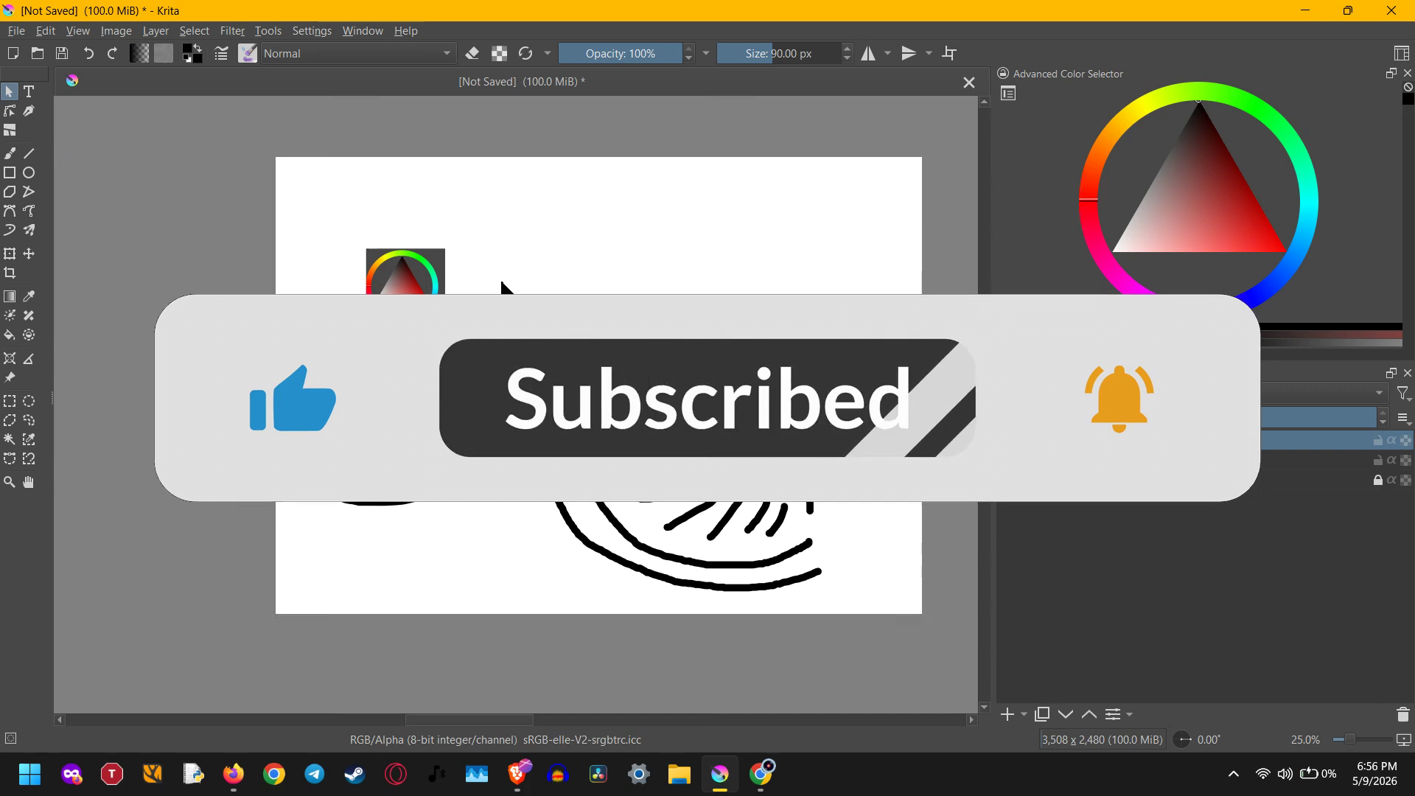
Make Paint Layer 1, which holds the black line drawing, the active layer
scroll(500, 277, up, 1)
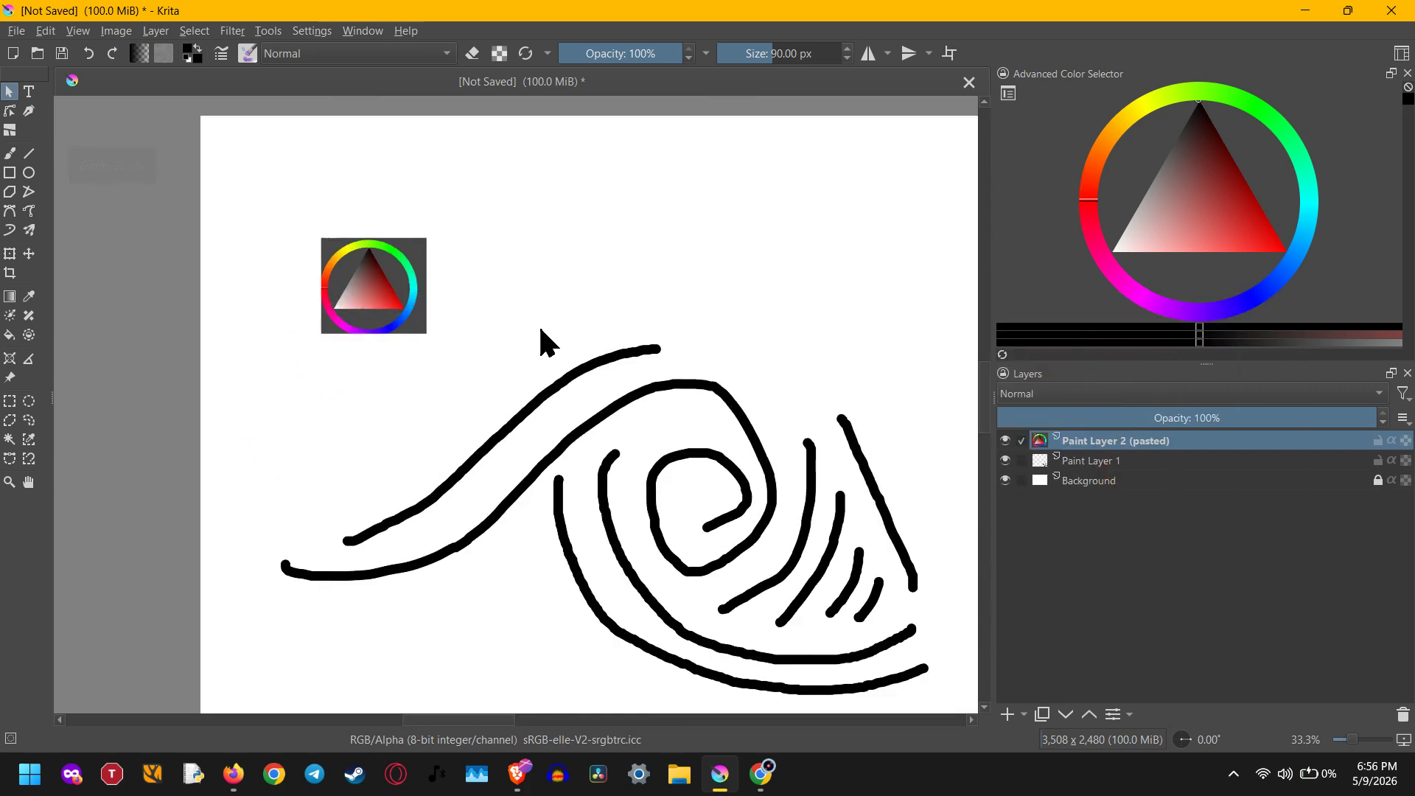
drag(652, 382, 536, 346)
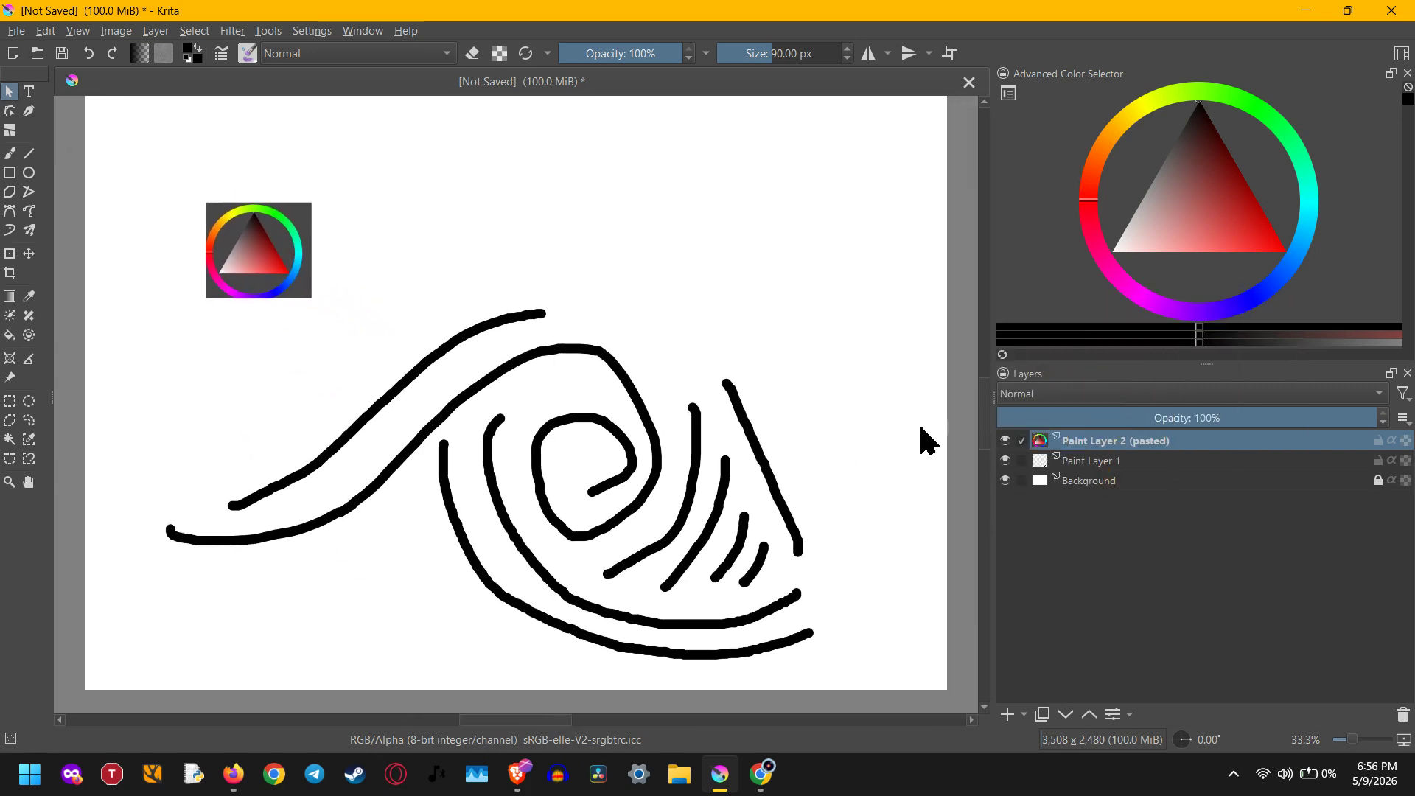
click(1091, 461)
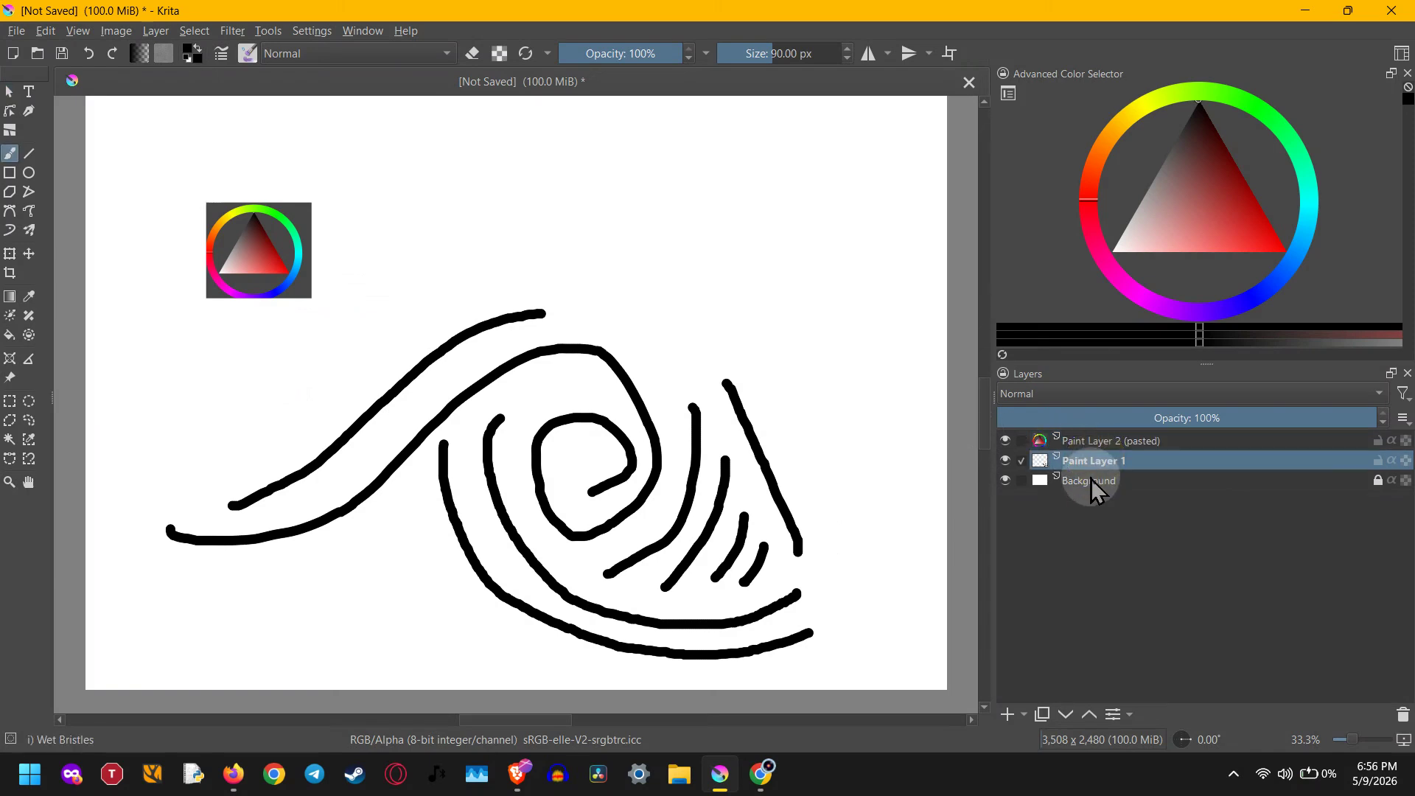
click(1092, 483)
click(1090, 464)
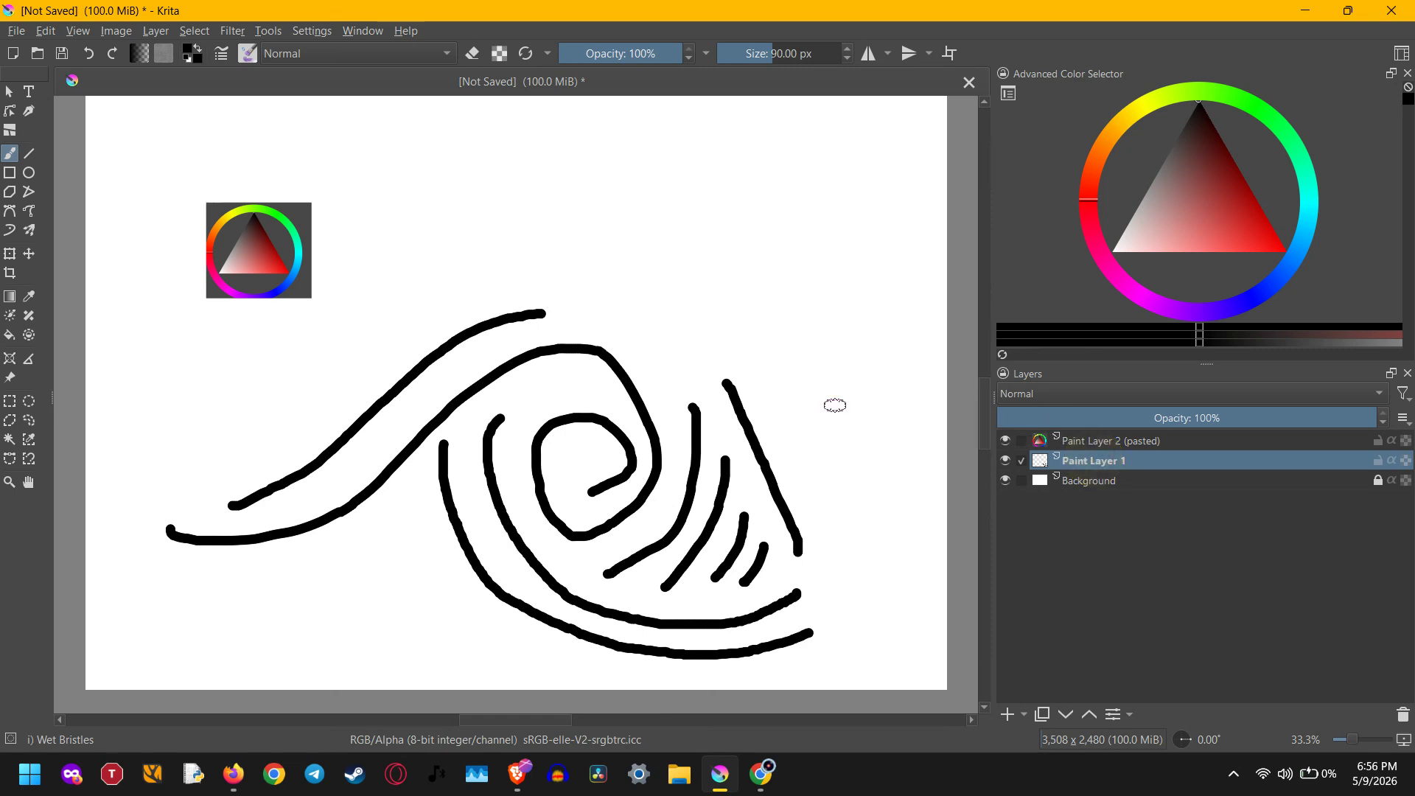
Try a thick vertical brush stroke through the spiral on Paint Layer 1 and undo it
drag(638, 422, 603, 445)
drag(606, 393, 618, 576)
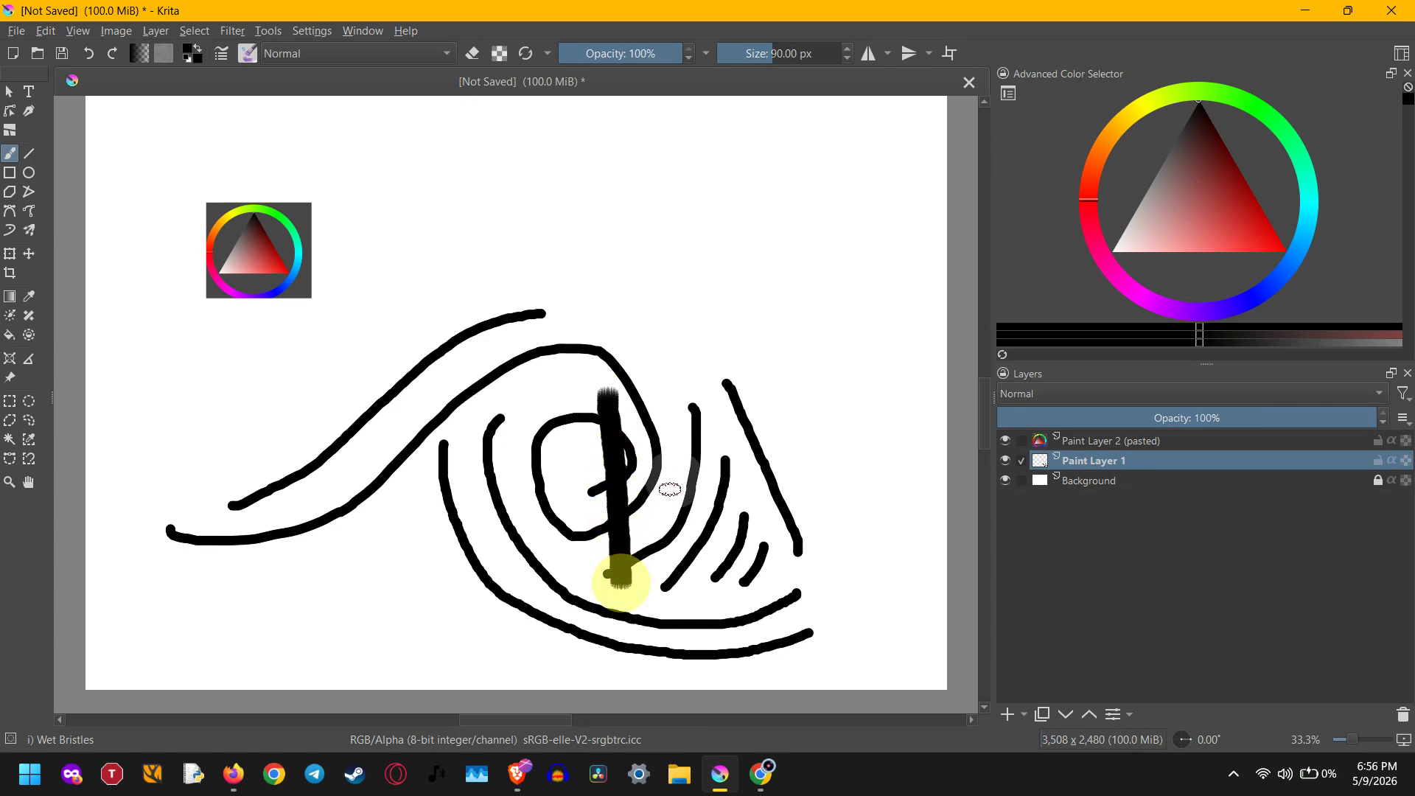
key(ctrl+z)
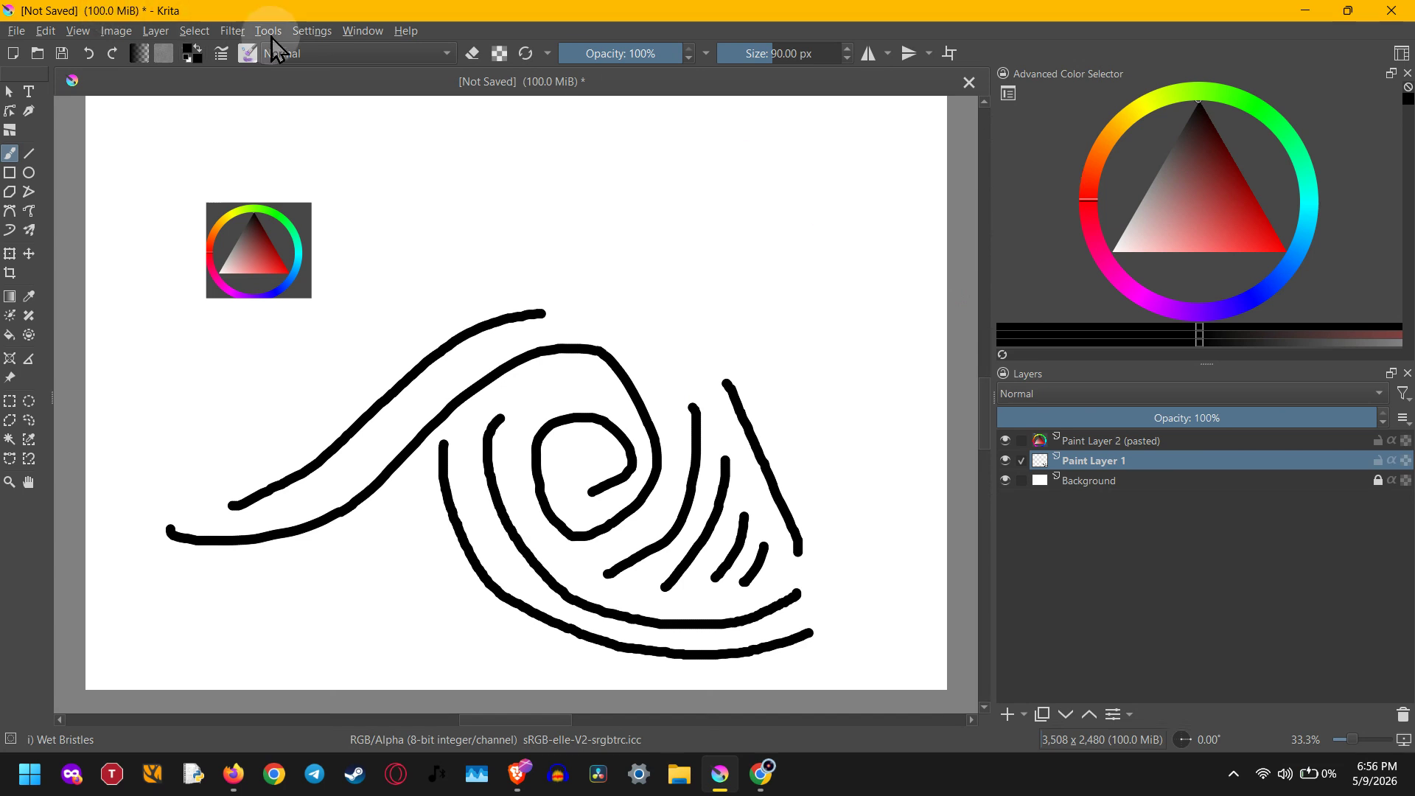
click(232, 31)
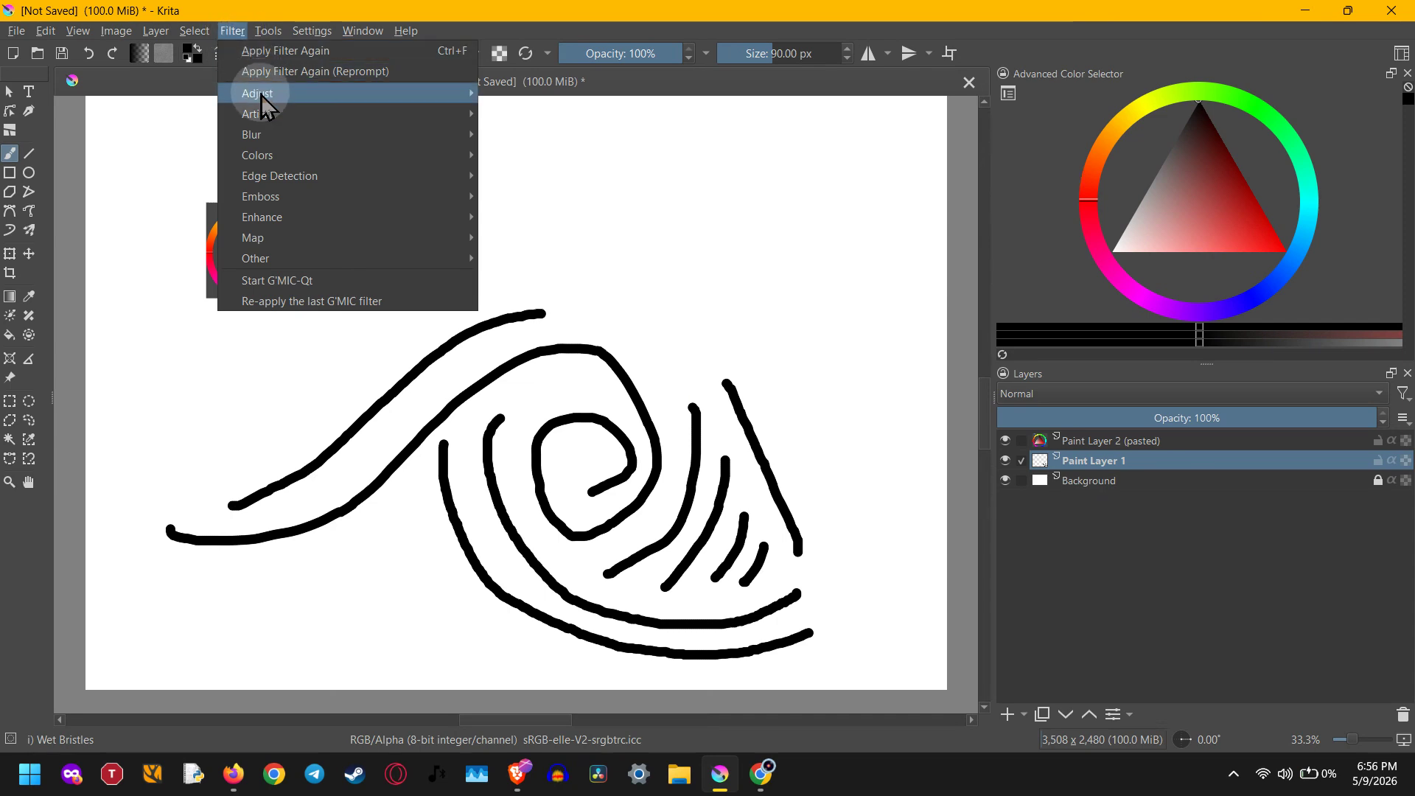
mouse_move(267, 134)
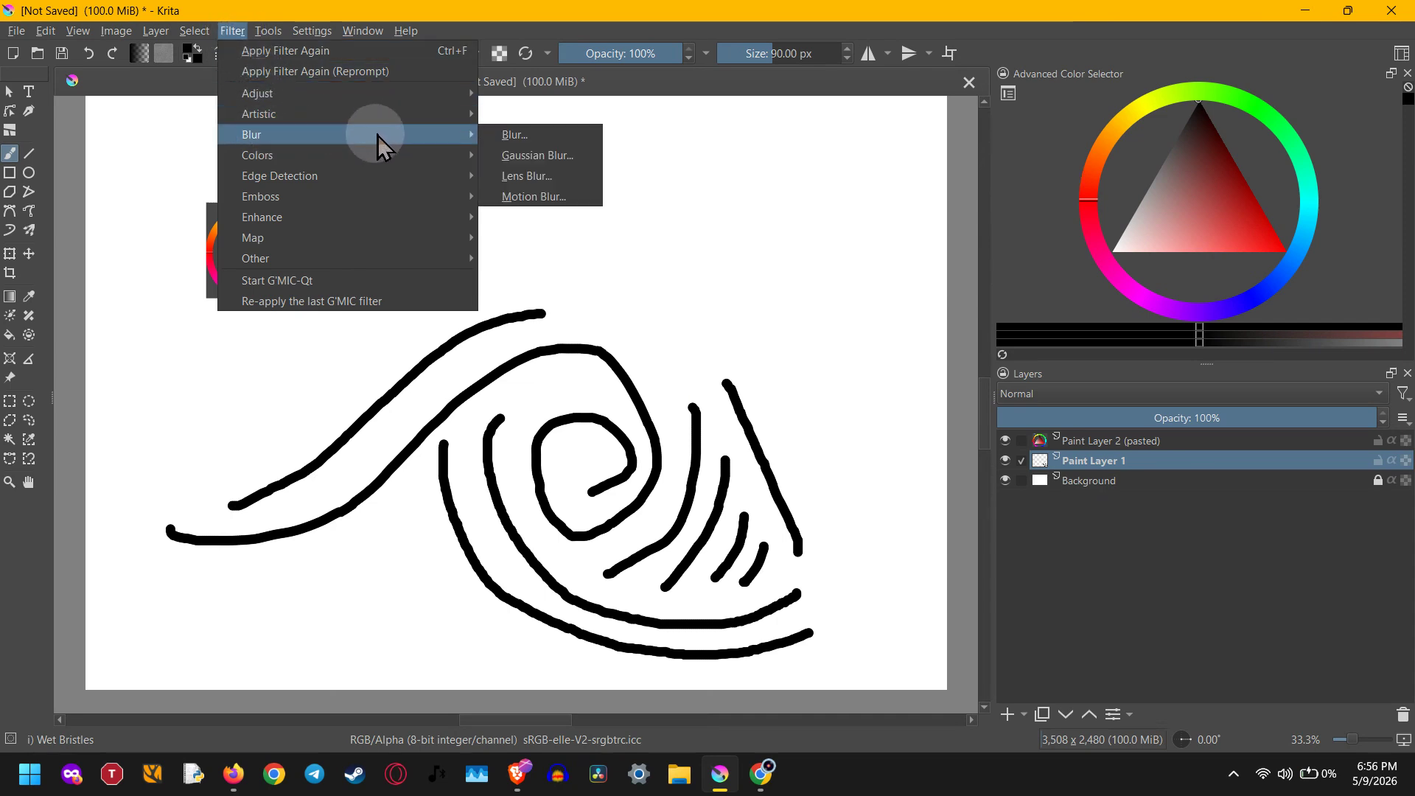
click(567, 137)
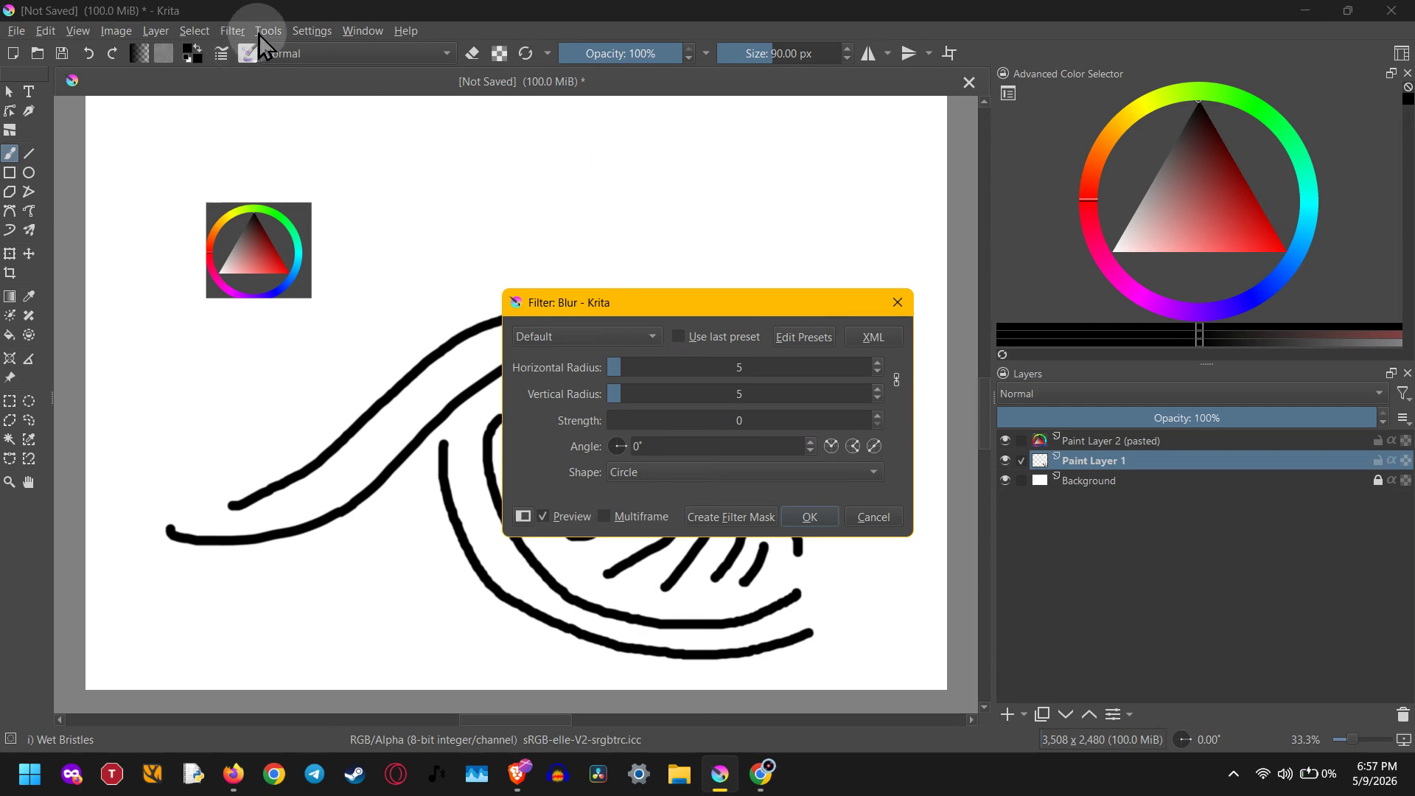
key(Escape)
Try a Gaussian Blur filter on Paint Layer 1 with both radii at 11.39 px, and discard it
click(232, 30)
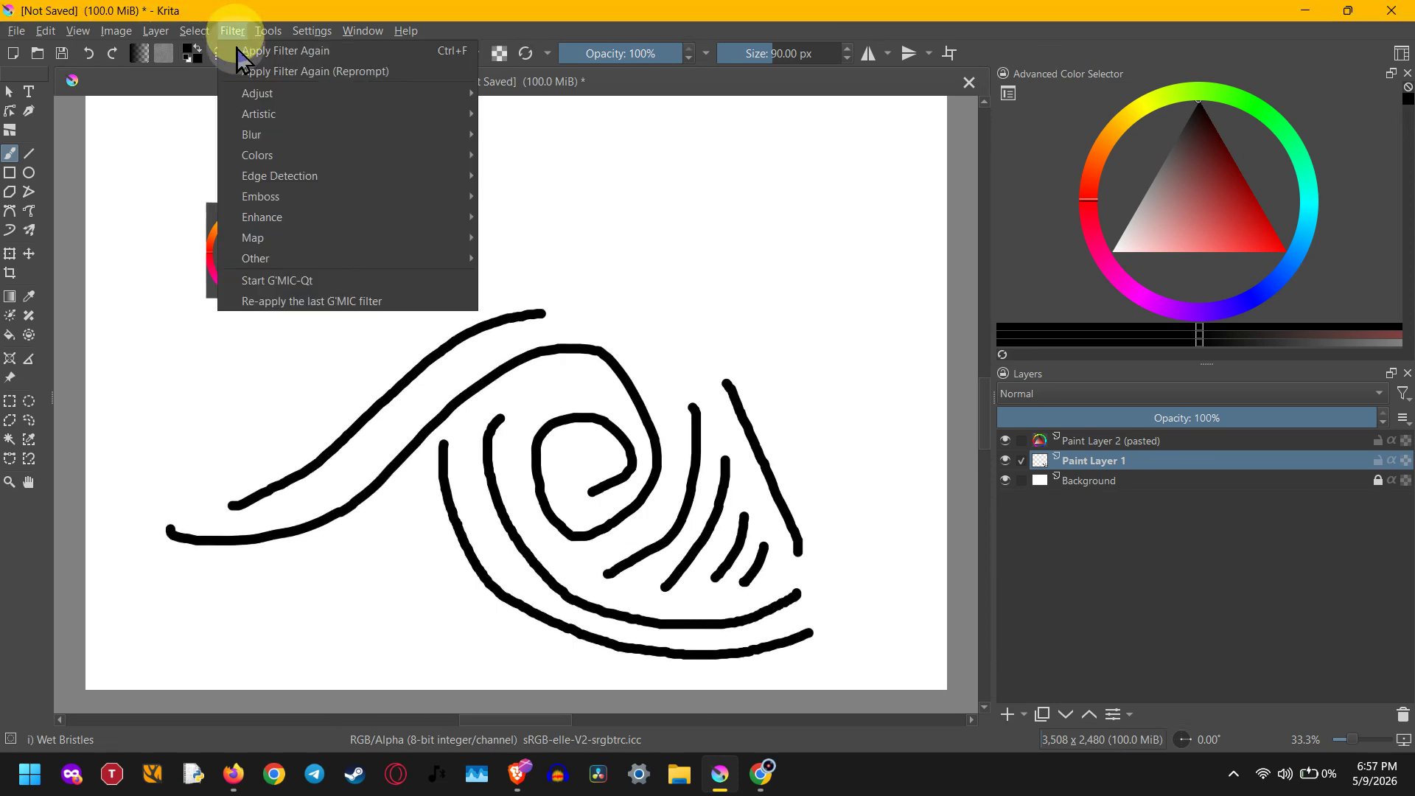
mouse_move(276, 140)
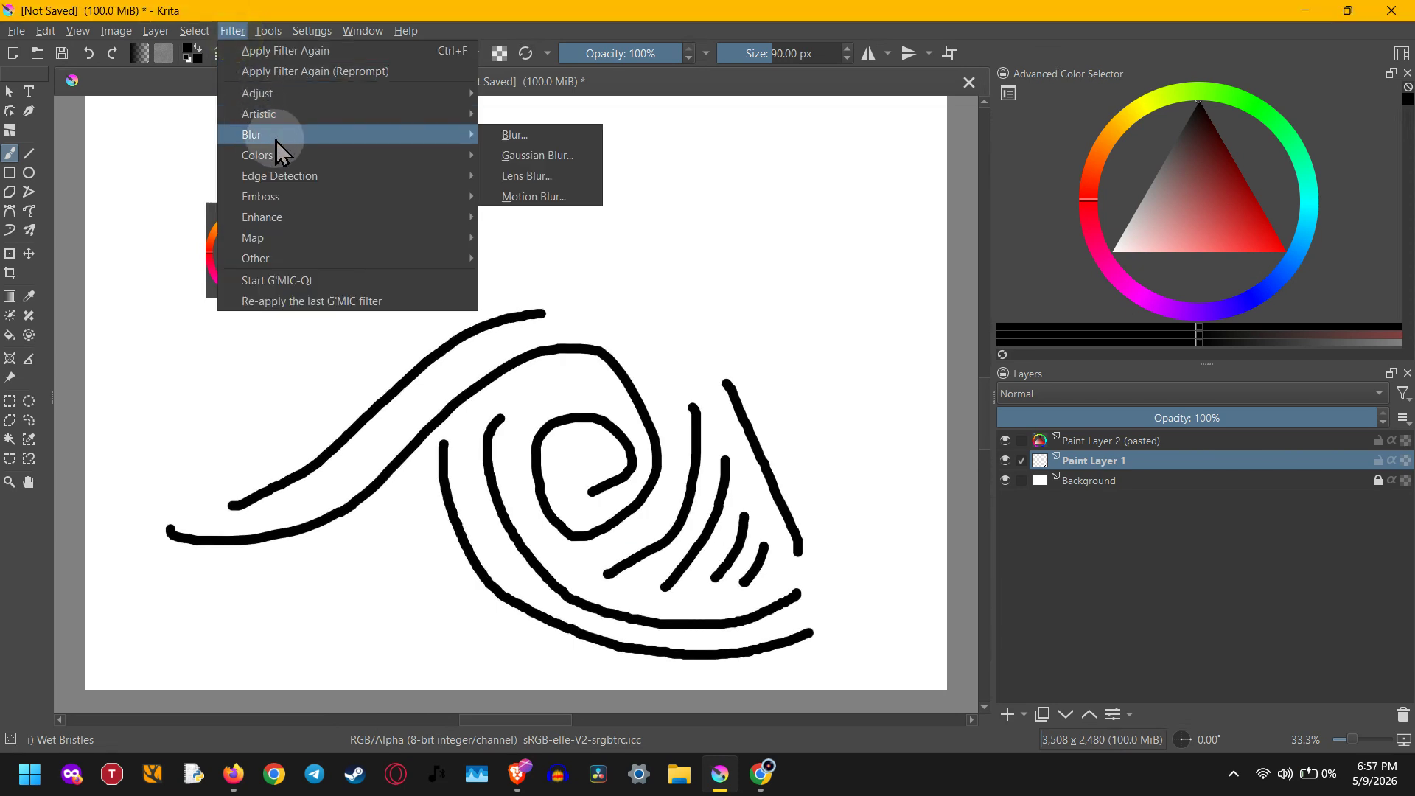
click(577, 161)
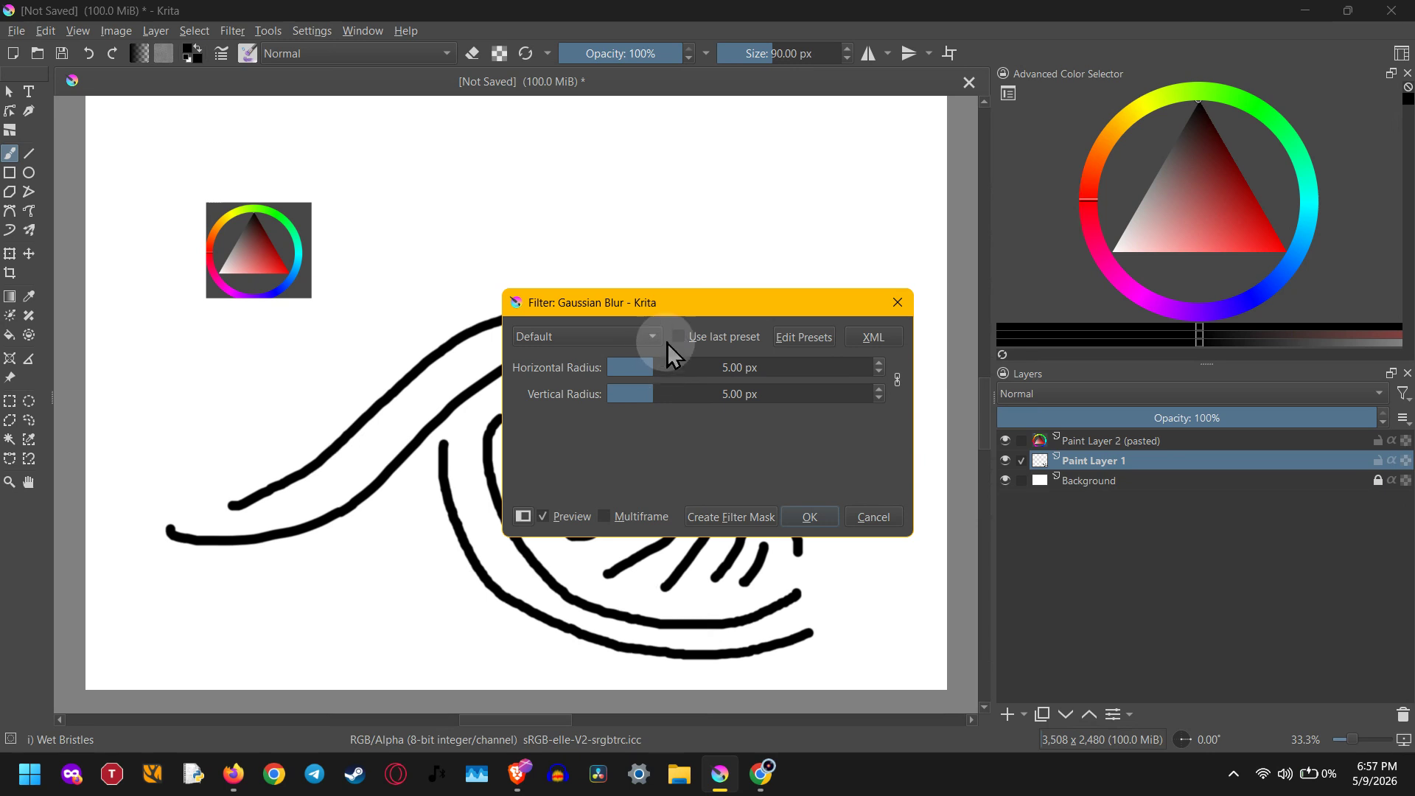
drag(689, 305, 686, 129)
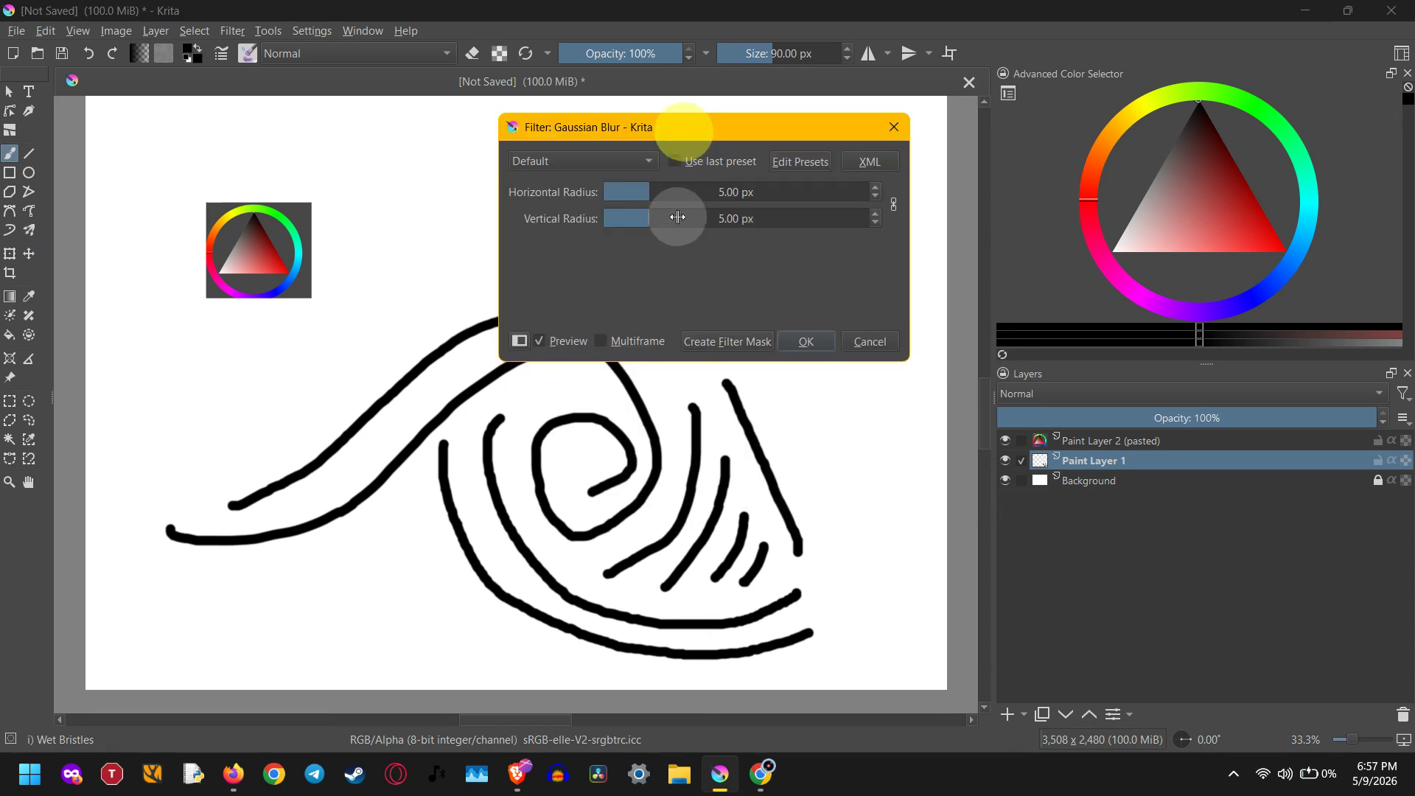
mouse_move(675, 191)
mouse_down()
mouse_move(852, 205)
mouse_move(578, 194)
mouse_move(838, 210)
mouse_move(641, 195)
mouse_up()
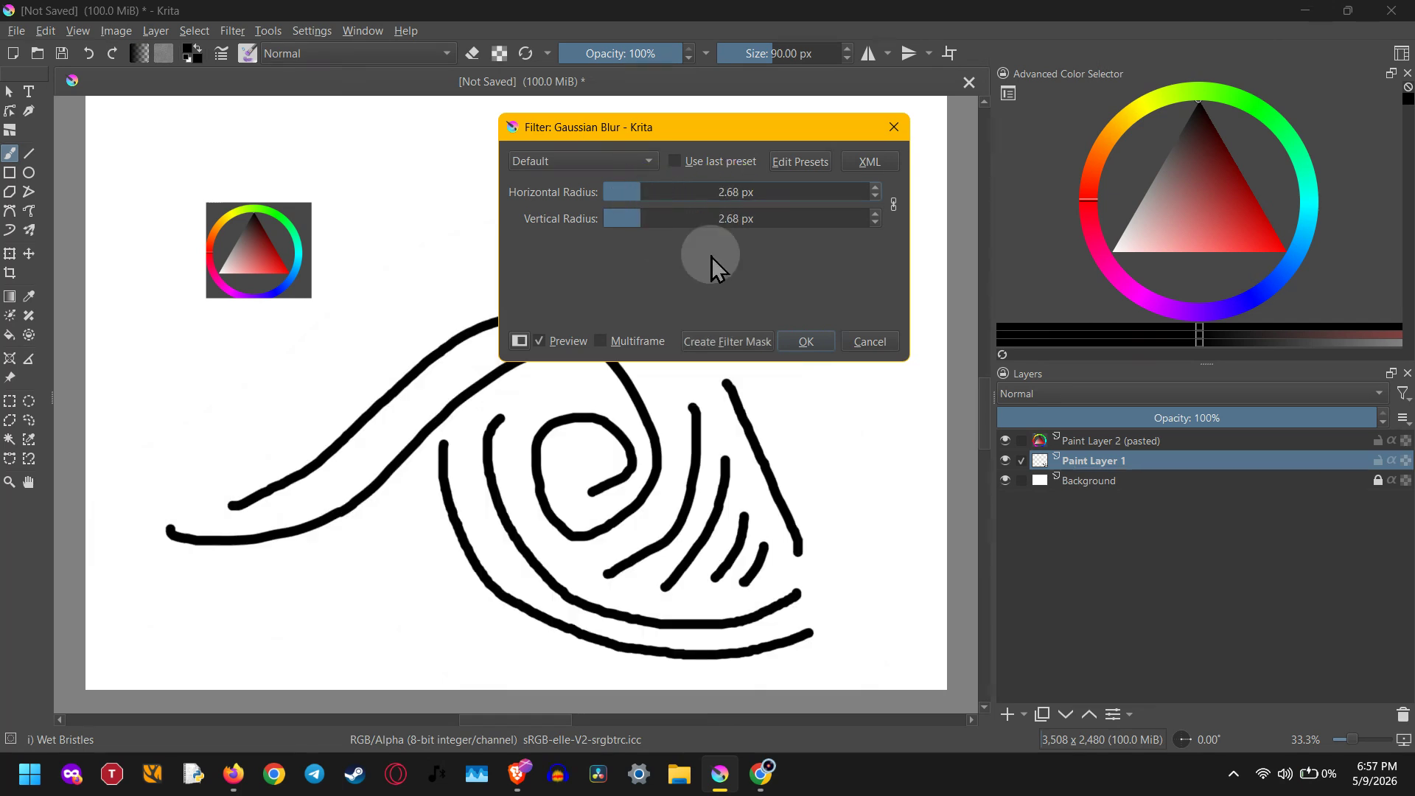
click(663, 194)
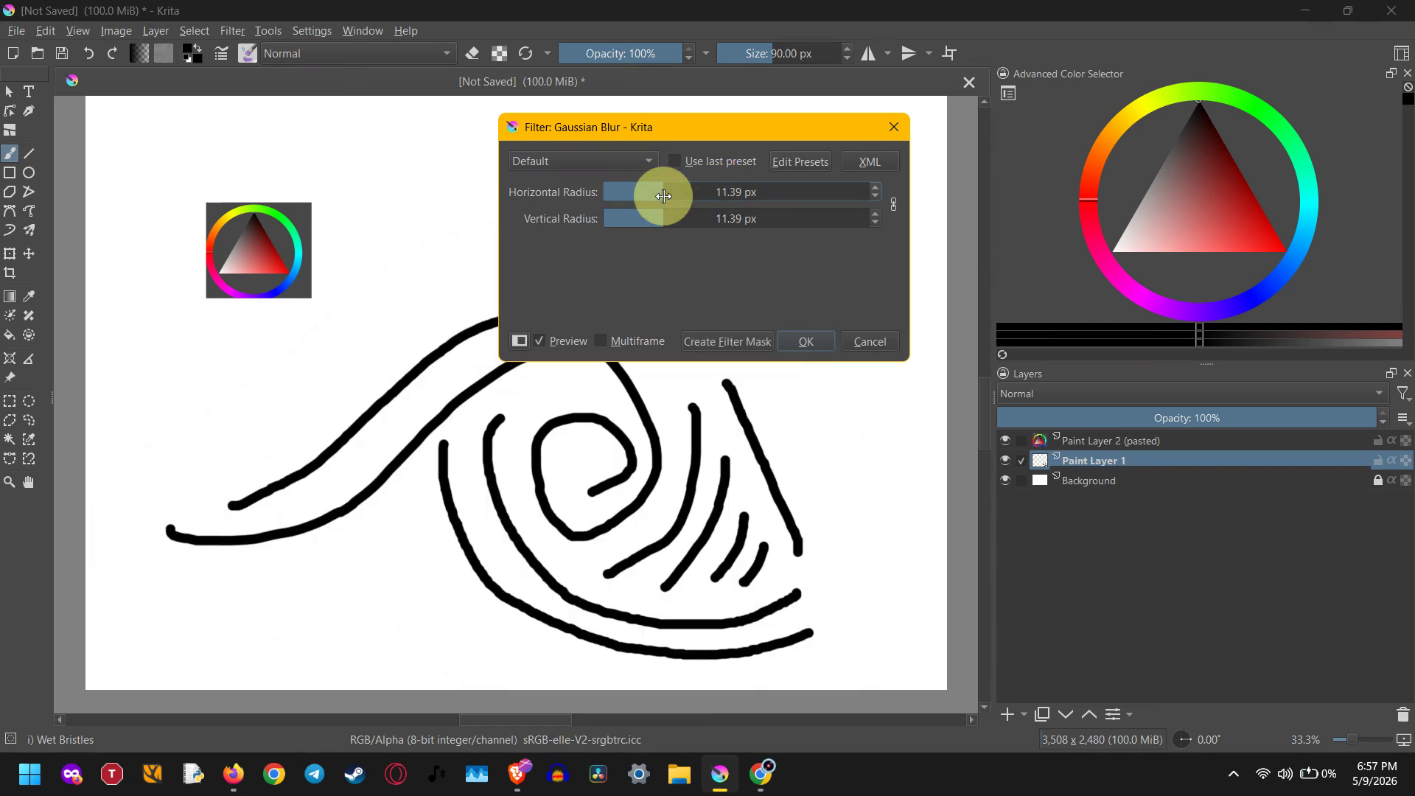
click(865, 341)
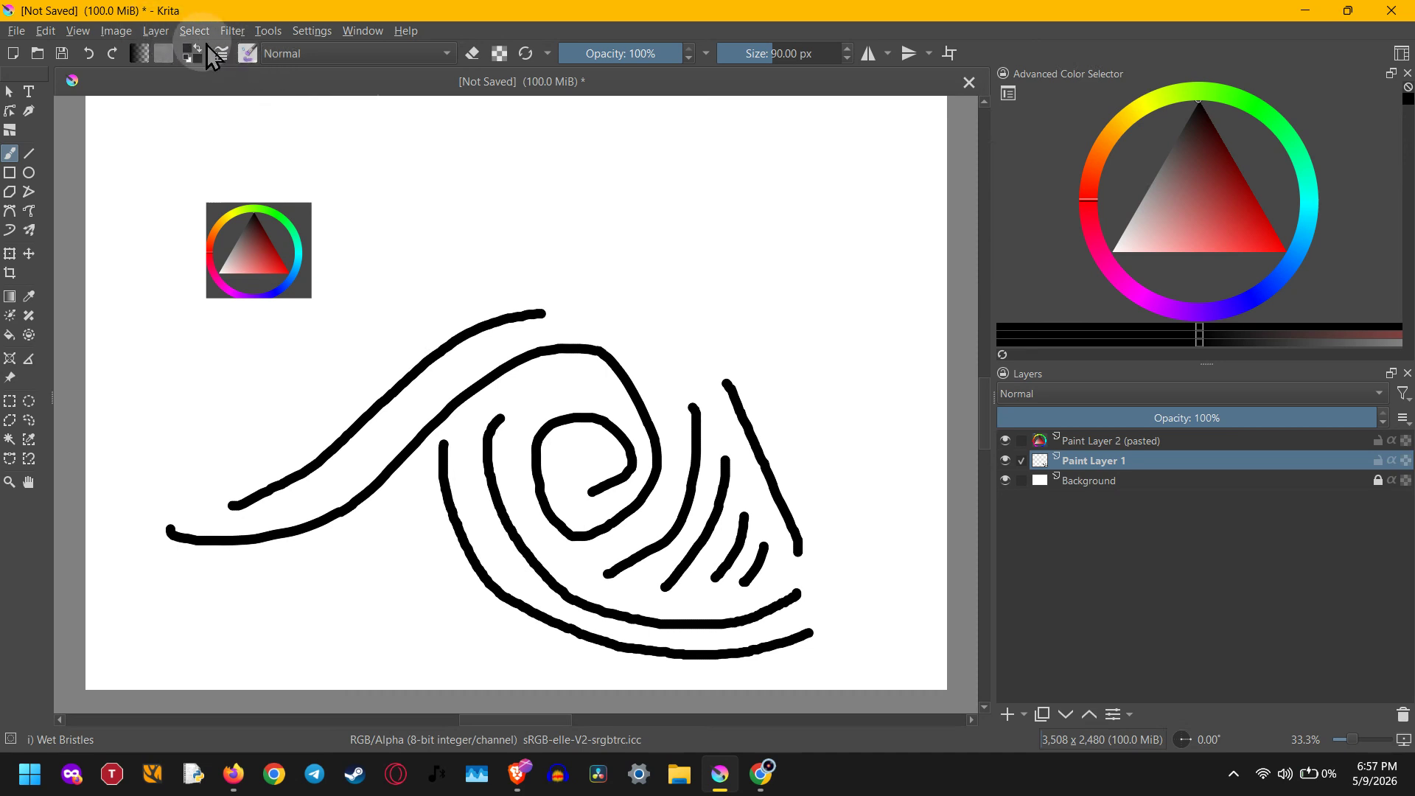
Add a filter mask to Paint Layer 1 and choose Gaussian Blur as its filter
right_click(1145, 460)
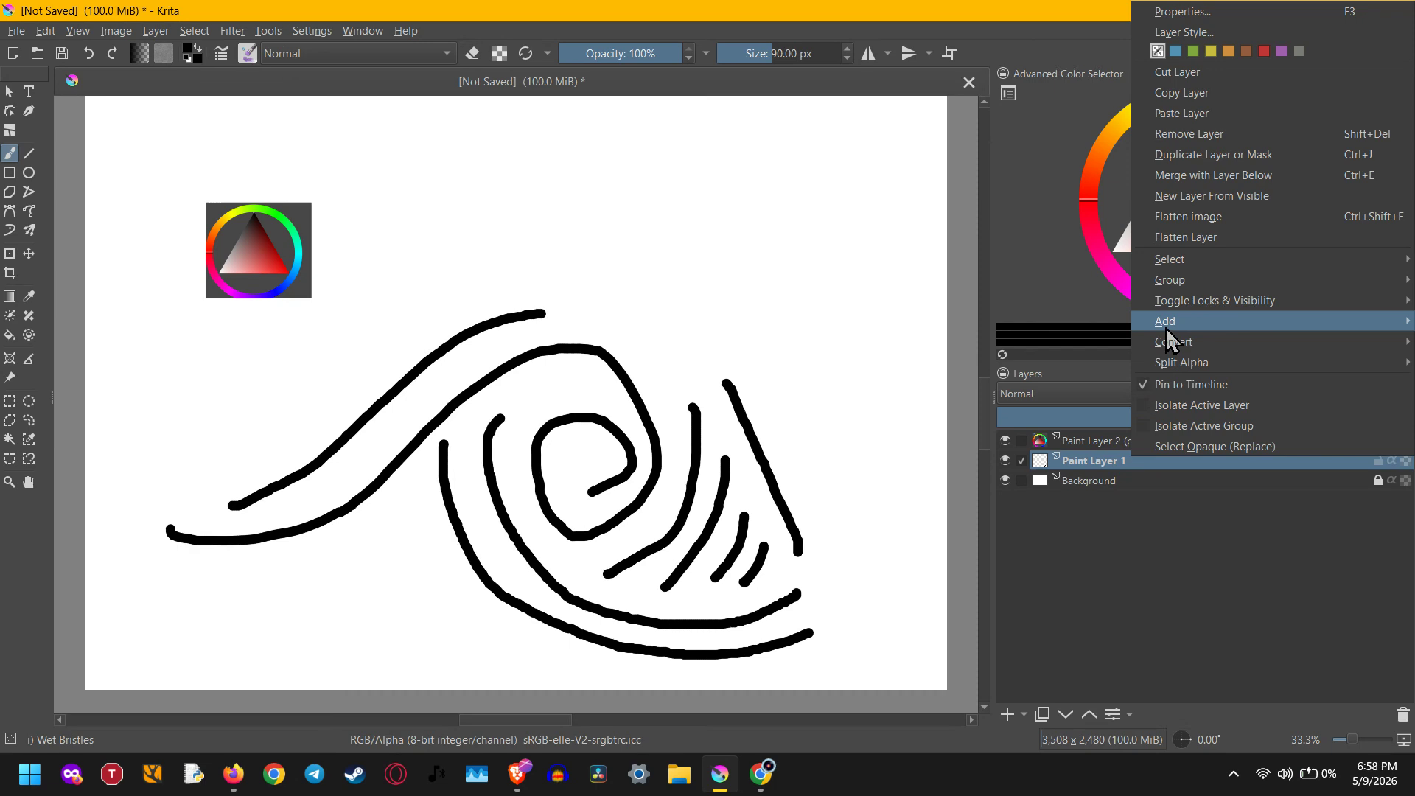
mouse_move(1157, 328)
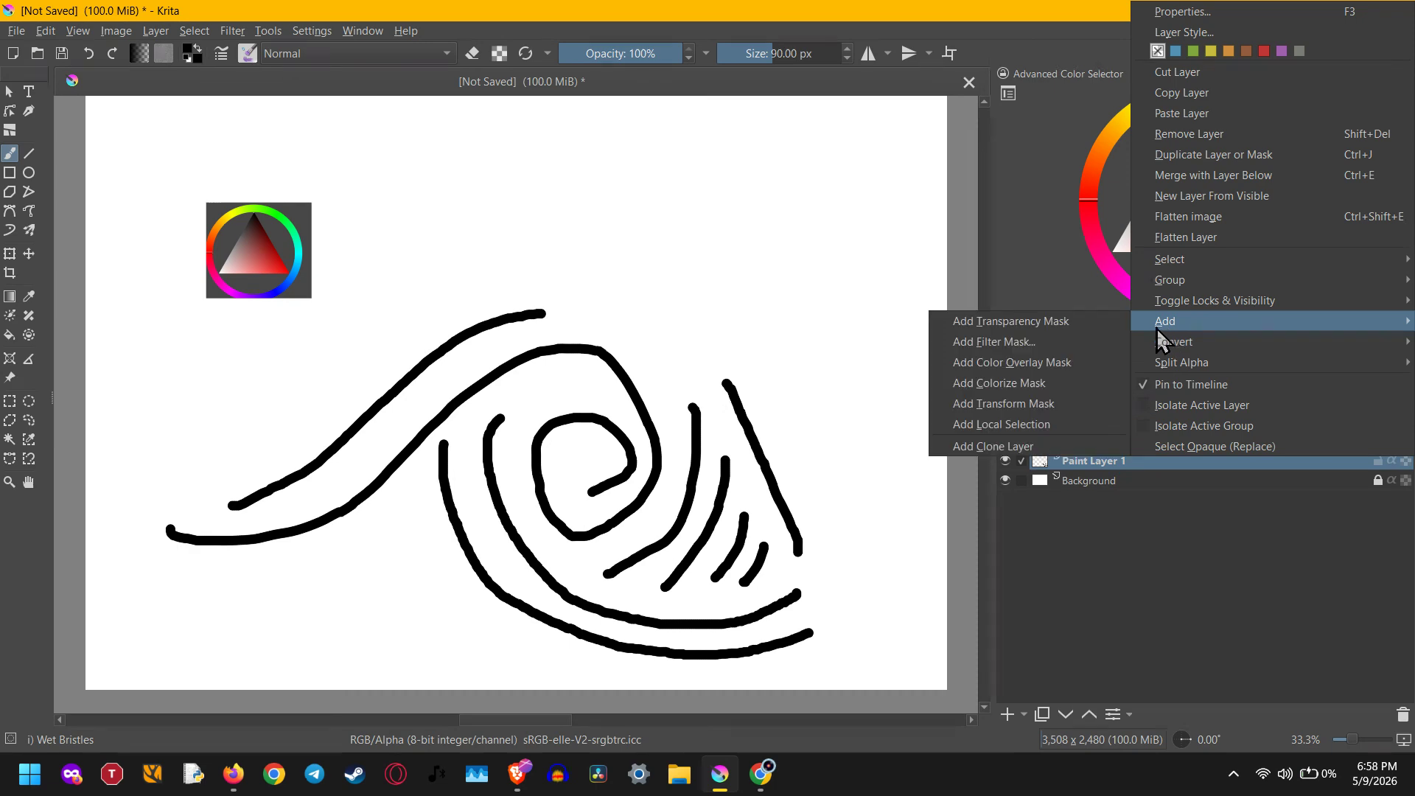
click(1025, 342)
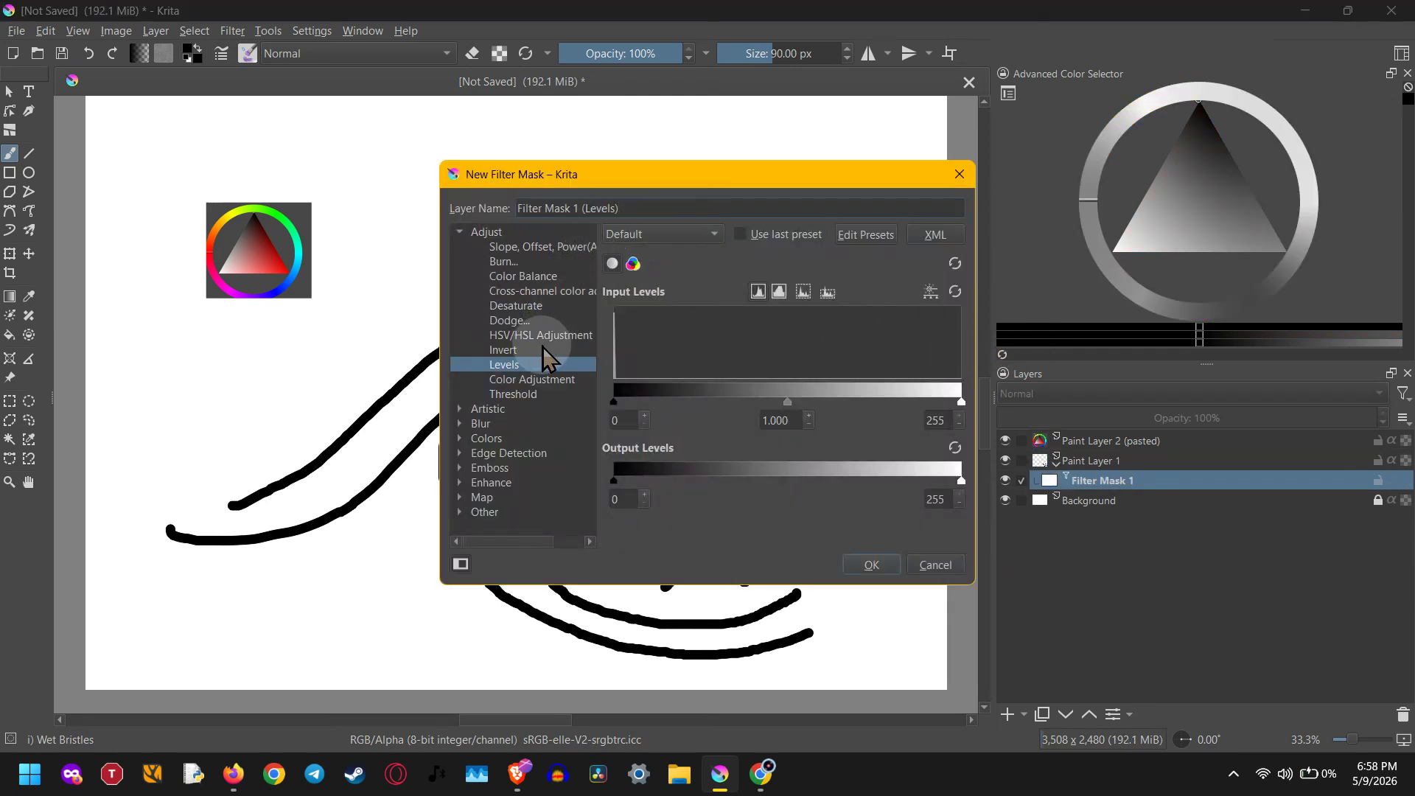
click(460, 423)
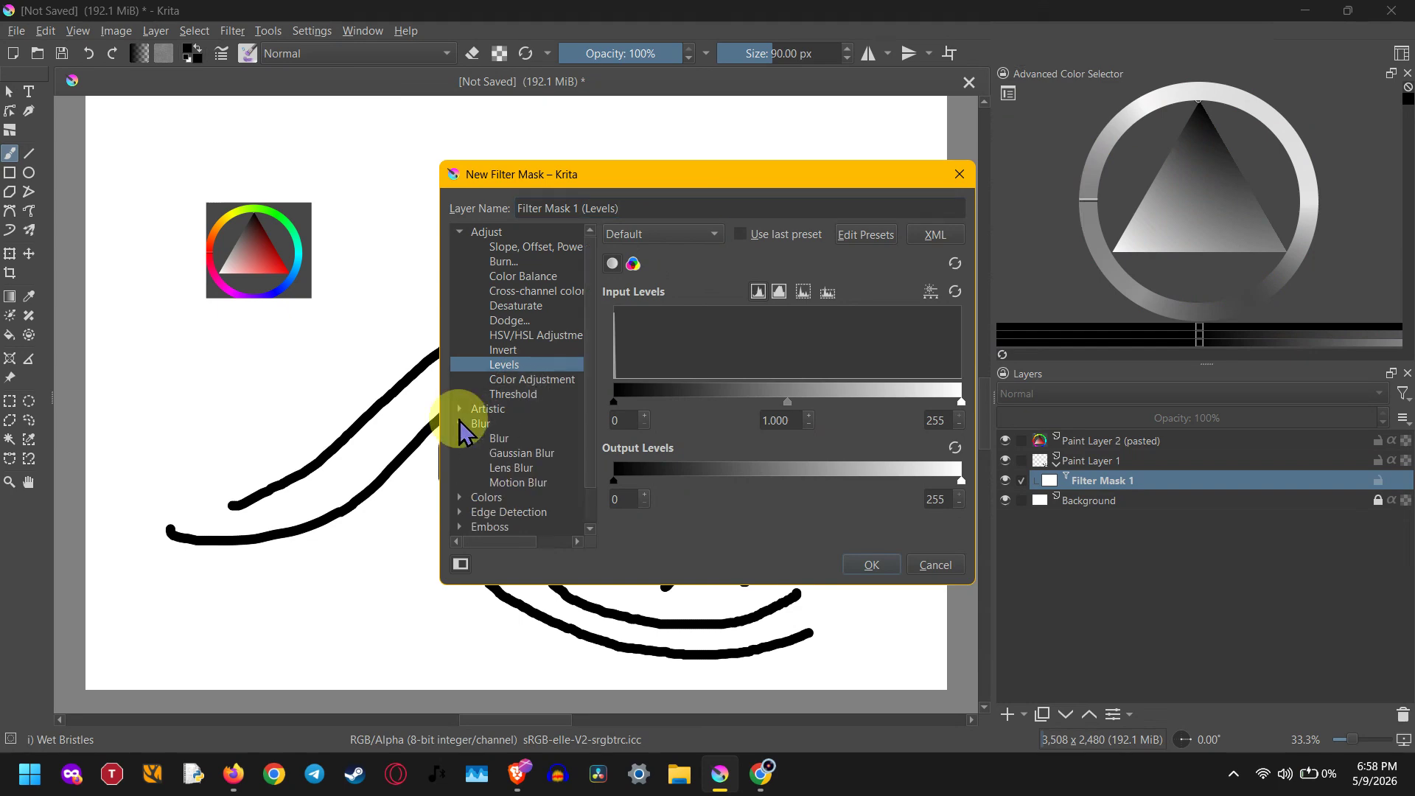
click(514, 451)
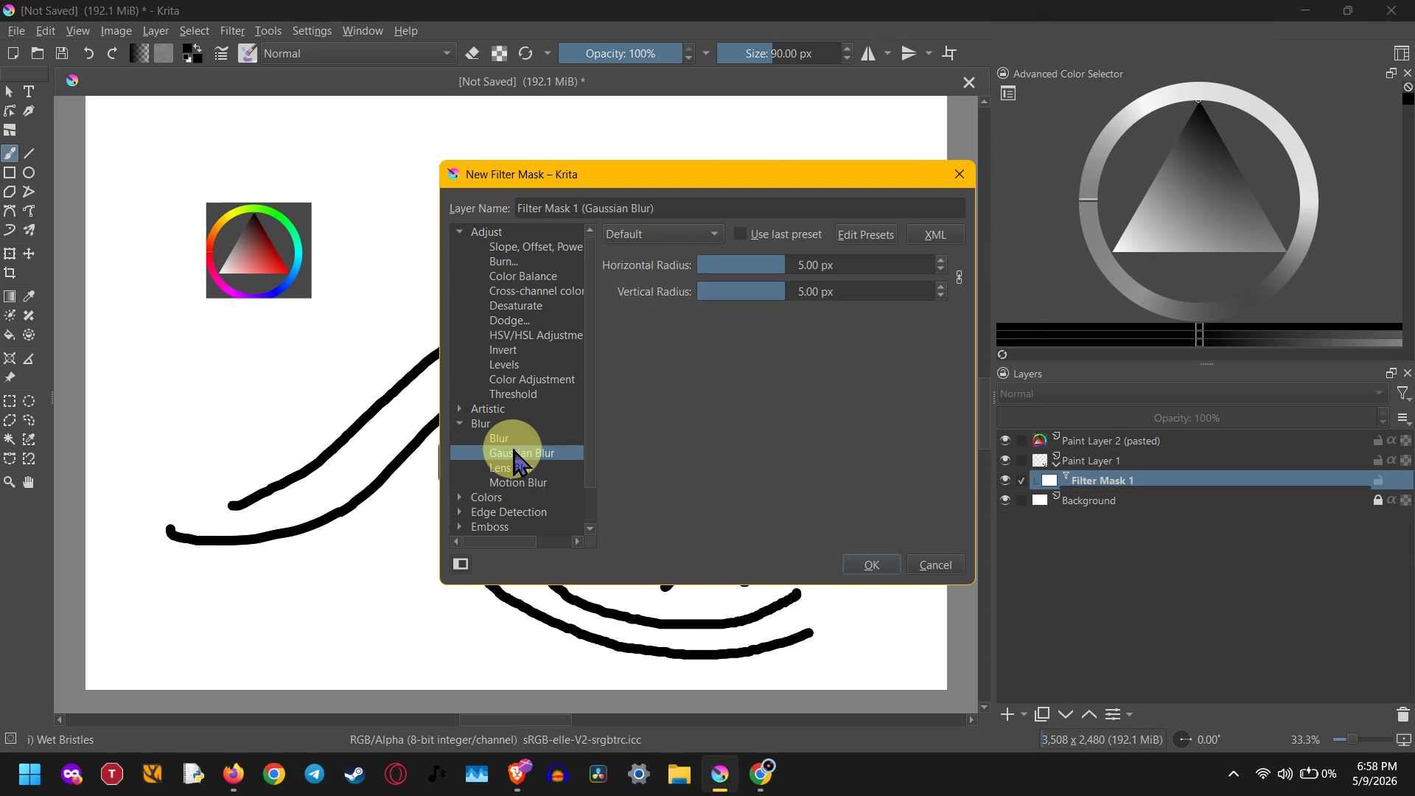
Set the filter mask's horizontal and vertical blur radius to 77.68 px and create the mask
drag(781, 274, 792, 267)
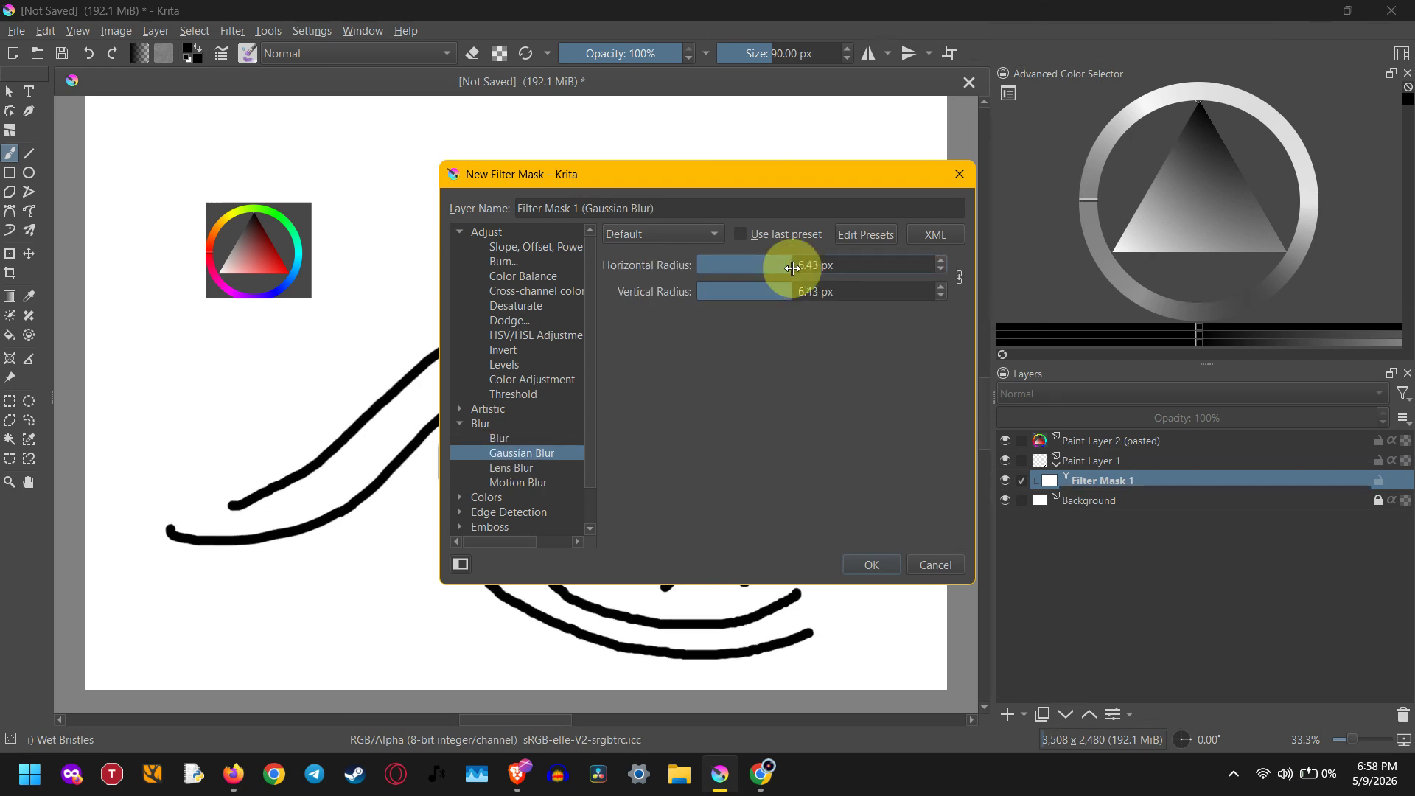
mouse_move(793, 267)
mouse_down()
mouse_move(705, 269)
mouse_move(894, 274)
mouse_up()
mouse_move(801, 185)
mouse_down()
mouse_move(1113, 258)
mouse_move(1210, 221)
mouse_up()
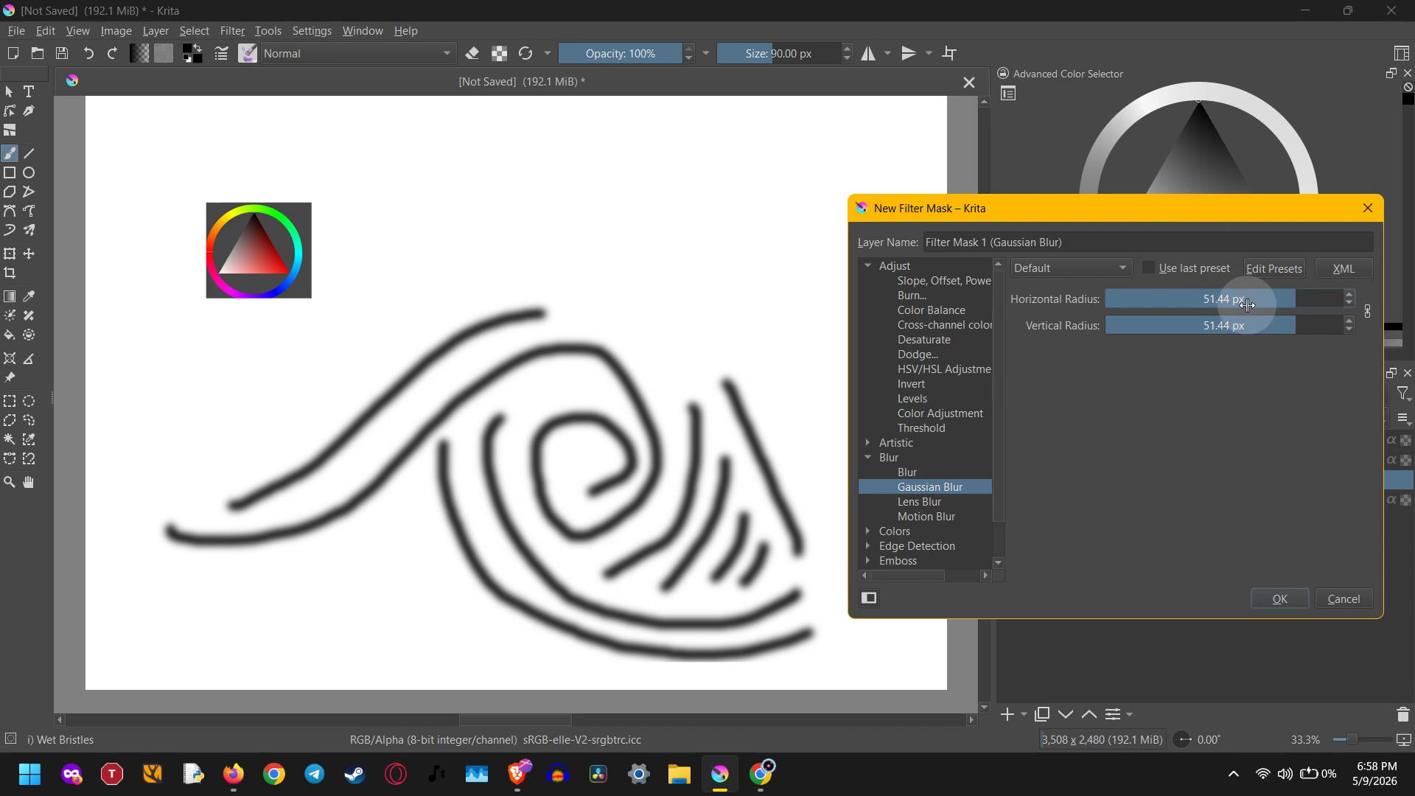
drag(1286, 299, 1331, 296)
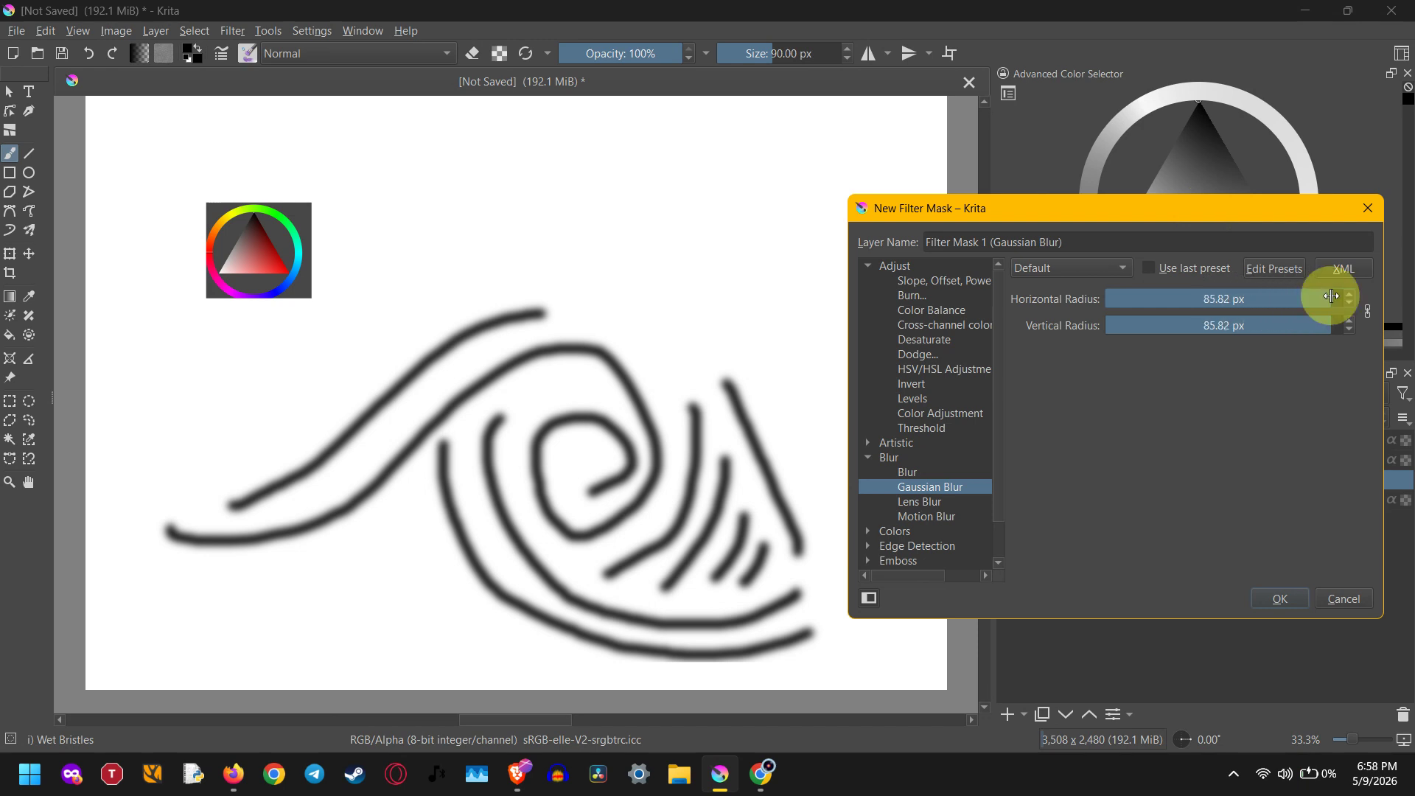
drag(1331, 296, 1146, 299)
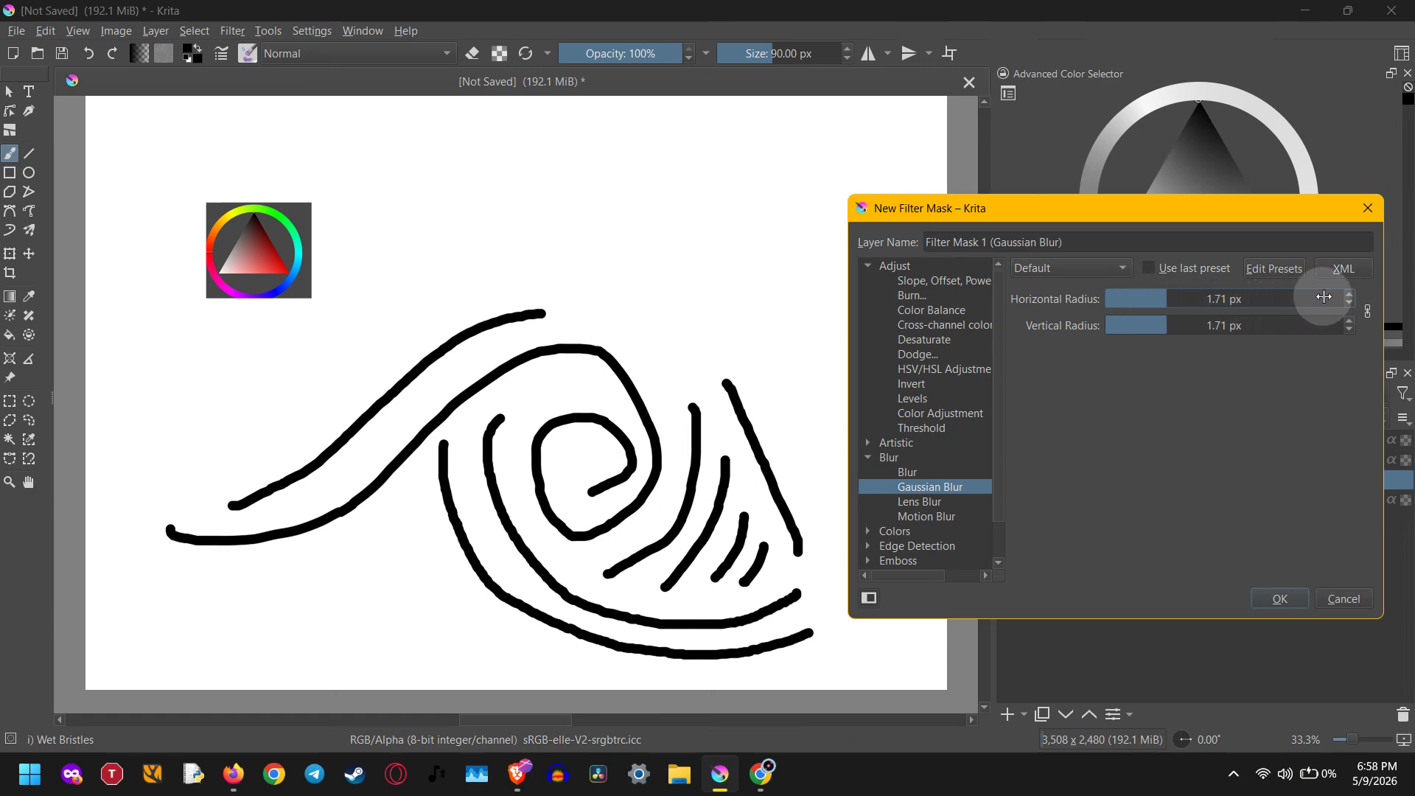
drag(1323, 296, 1325, 296)
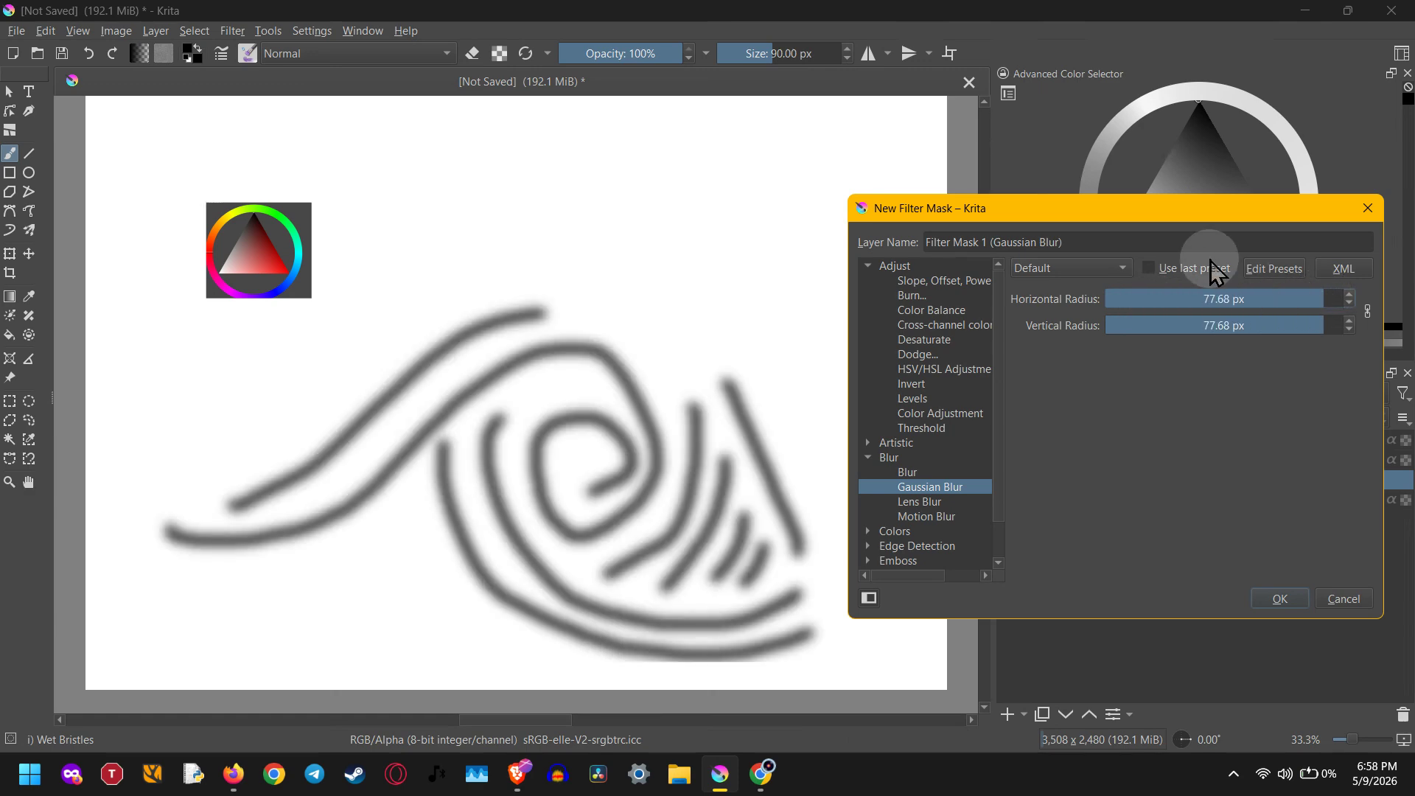
click(1281, 601)
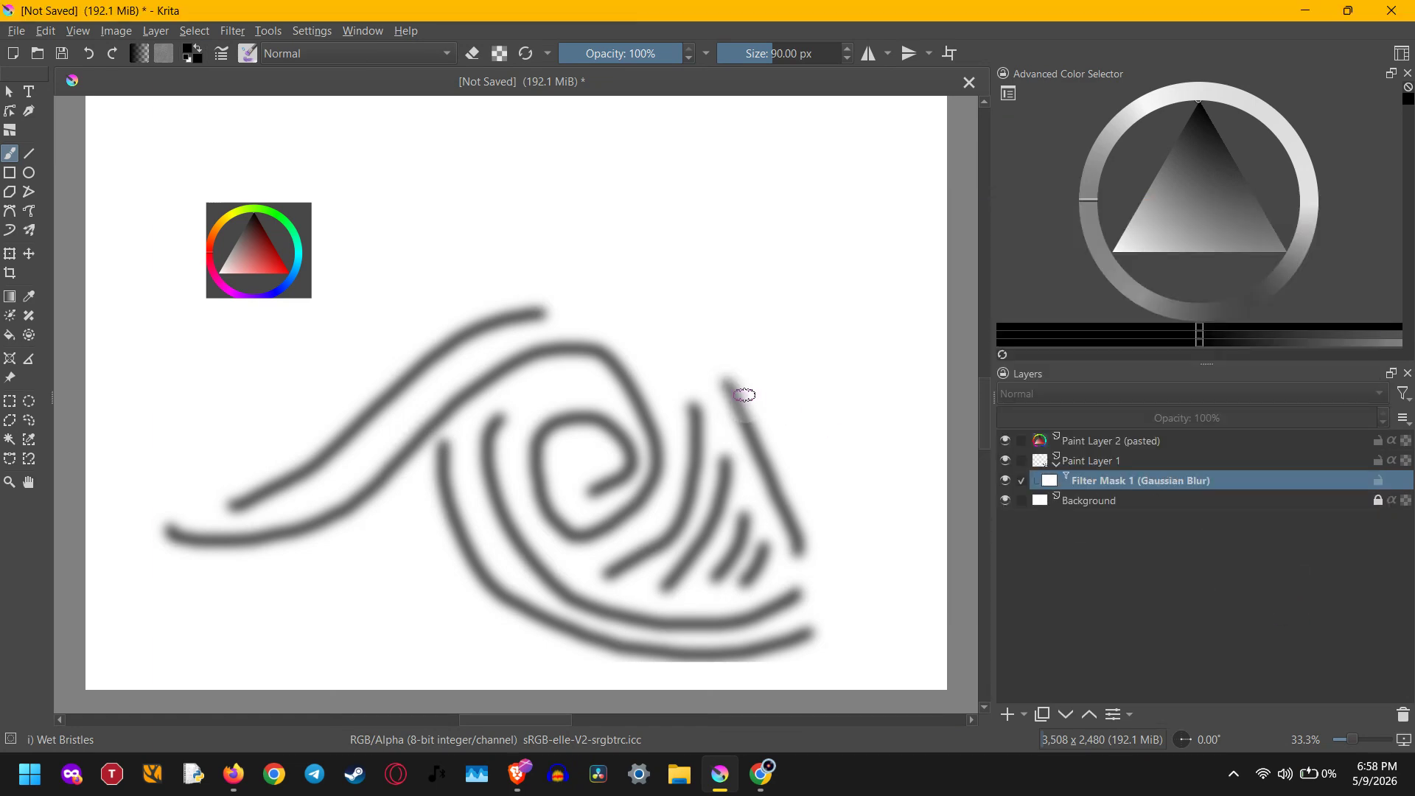
Paint black brush strokes on the Gaussian Blur mask over the spiral and neighbouring lines to remove the blur there
mouse_move(744, 395)
mouse_down()
mouse_move(713, 334)
mouse_move(623, 455)
mouse_move(521, 547)
mouse_move(726, 382)
mouse_up()
mouse_move(404, 328)
mouse_down()
mouse_move(423, 387)
mouse_move(625, 574)
mouse_move(569, 500)
mouse_move(435, 385)
mouse_move(442, 396)
mouse_up()
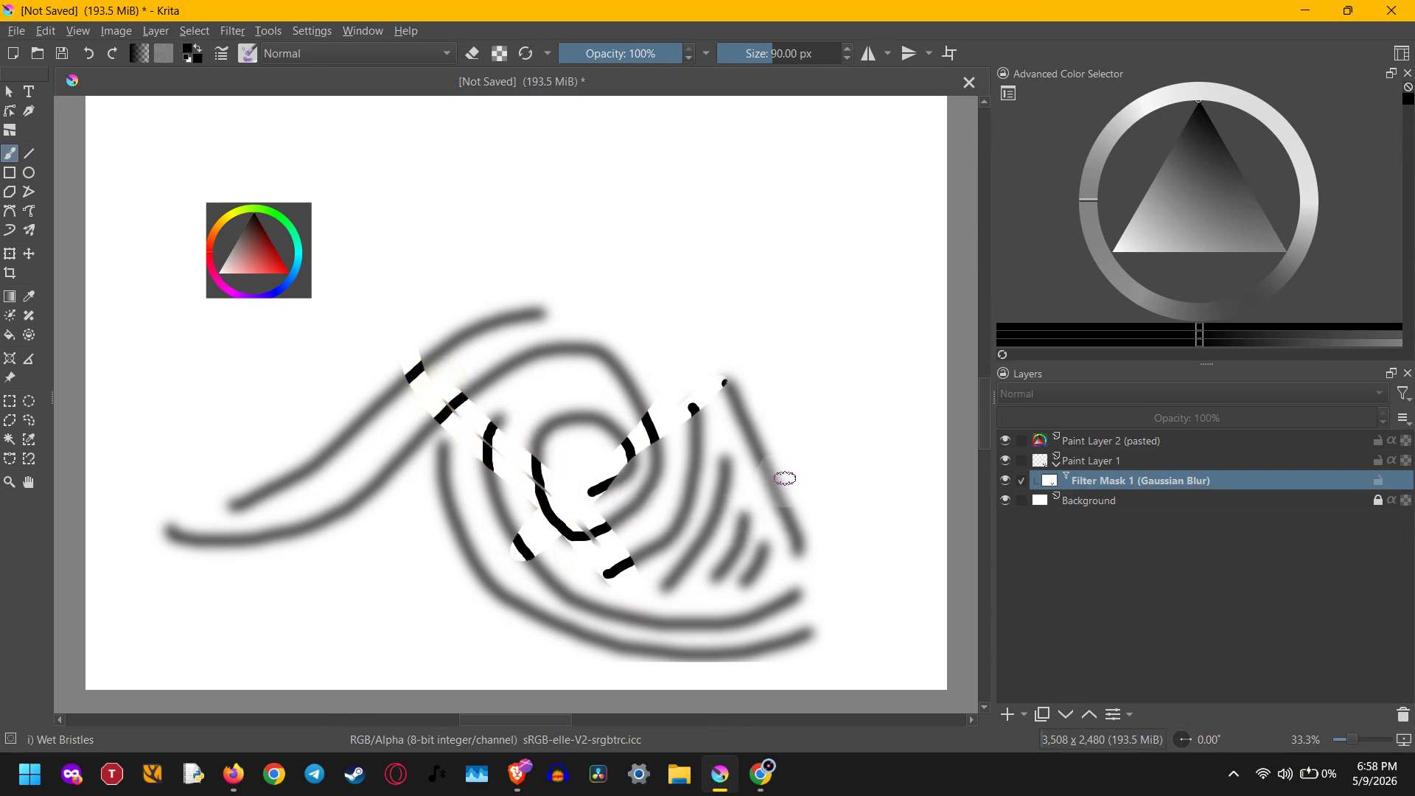
mouse_move(785, 478)
mouse_down()
mouse_move(737, 549)
mouse_move(694, 572)
mouse_move(585, 577)
mouse_move(518, 545)
mouse_move(438, 457)
mouse_move(471, 412)
mouse_move(553, 477)
mouse_move(495, 501)
mouse_move(464, 383)
mouse_move(665, 483)
mouse_move(562, 516)
mouse_move(555, 408)
mouse_move(660, 478)
mouse_move(533, 480)
mouse_move(625, 439)
mouse_move(598, 491)
mouse_move(571, 467)
mouse_move(633, 462)
mouse_move(602, 488)
mouse_move(602, 421)
mouse_move(529, 472)
mouse_move(650, 494)
mouse_move(621, 408)
mouse_move(530, 485)
mouse_move(596, 521)
mouse_move(632, 480)
mouse_up()
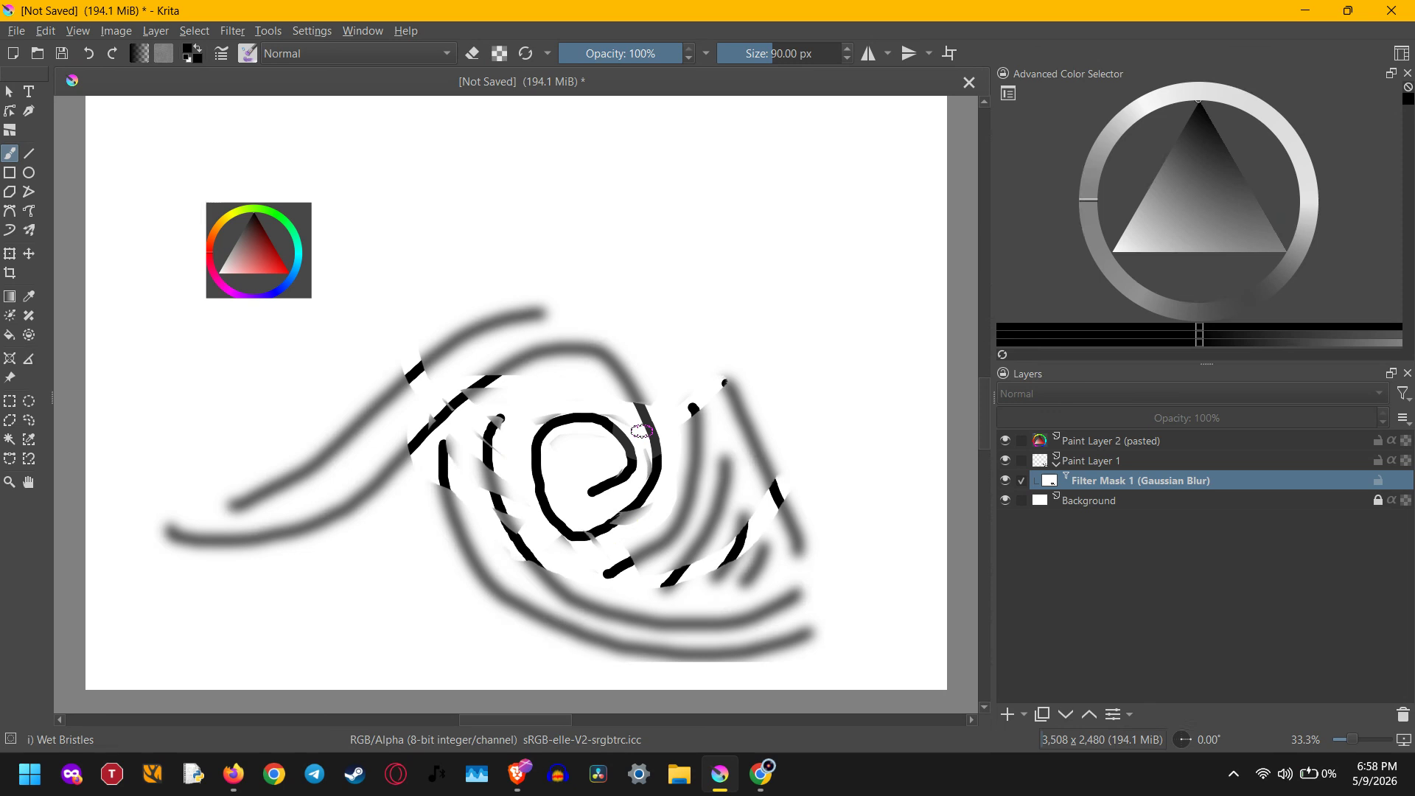
mouse_move(413, 369)
mouse_down()
mouse_move(527, 312)
mouse_move(565, 311)
mouse_move(452, 329)
mouse_move(578, 294)
mouse_move(422, 358)
mouse_move(551, 312)
mouse_move(483, 364)
mouse_move(527, 373)
mouse_move(597, 346)
mouse_move(551, 382)
mouse_move(615, 400)
mouse_move(653, 405)
mouse_up()
mouse_move(745, 472)
mouse_down()
mouse_move(702, 444)
mouse_move(655, 547)
mouse_move(743, 451)
mouse_move(684, 539)
mouse_move(749, 493)
mouse_move(767, 416)
mouse_move(657, 479)
mouse_up()
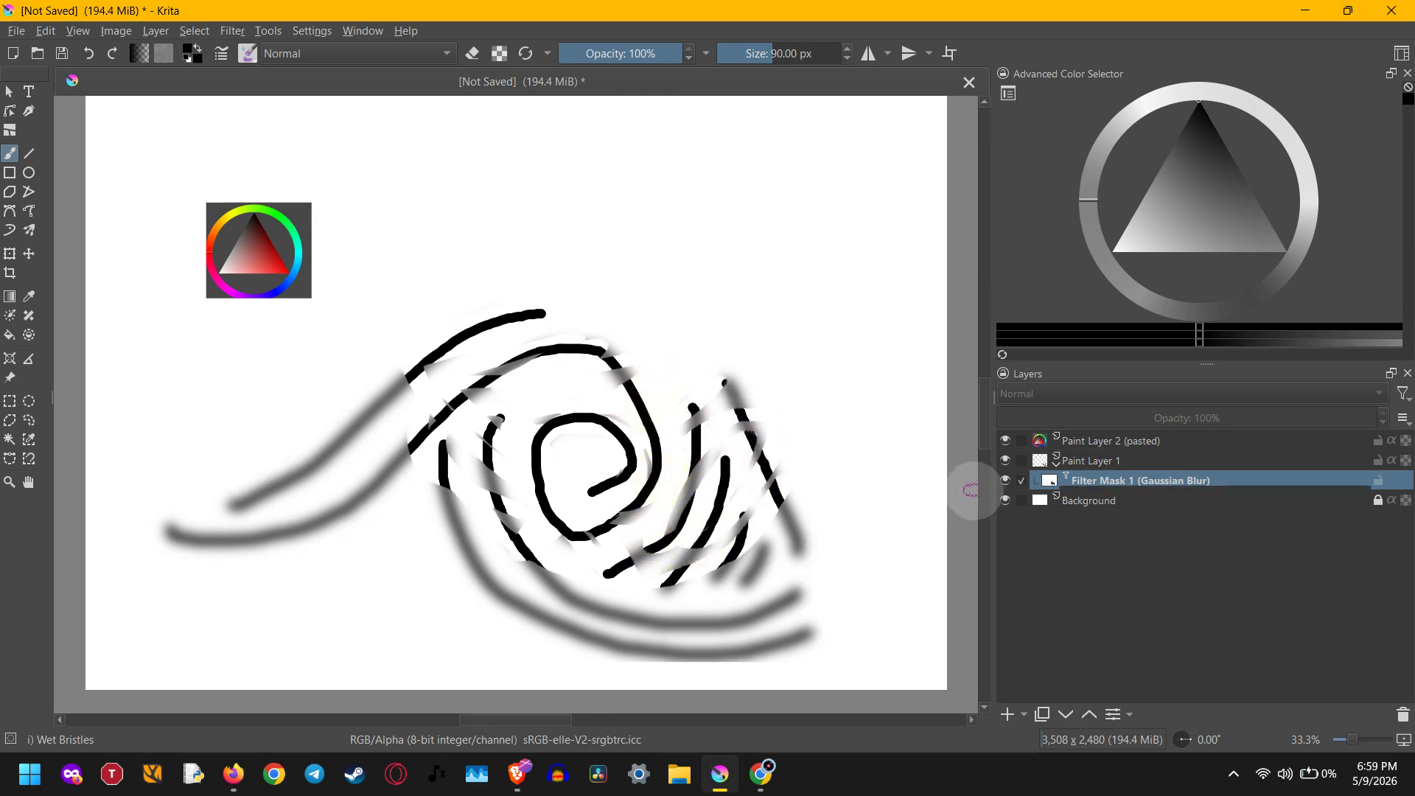
mouse_move(1087, 490)
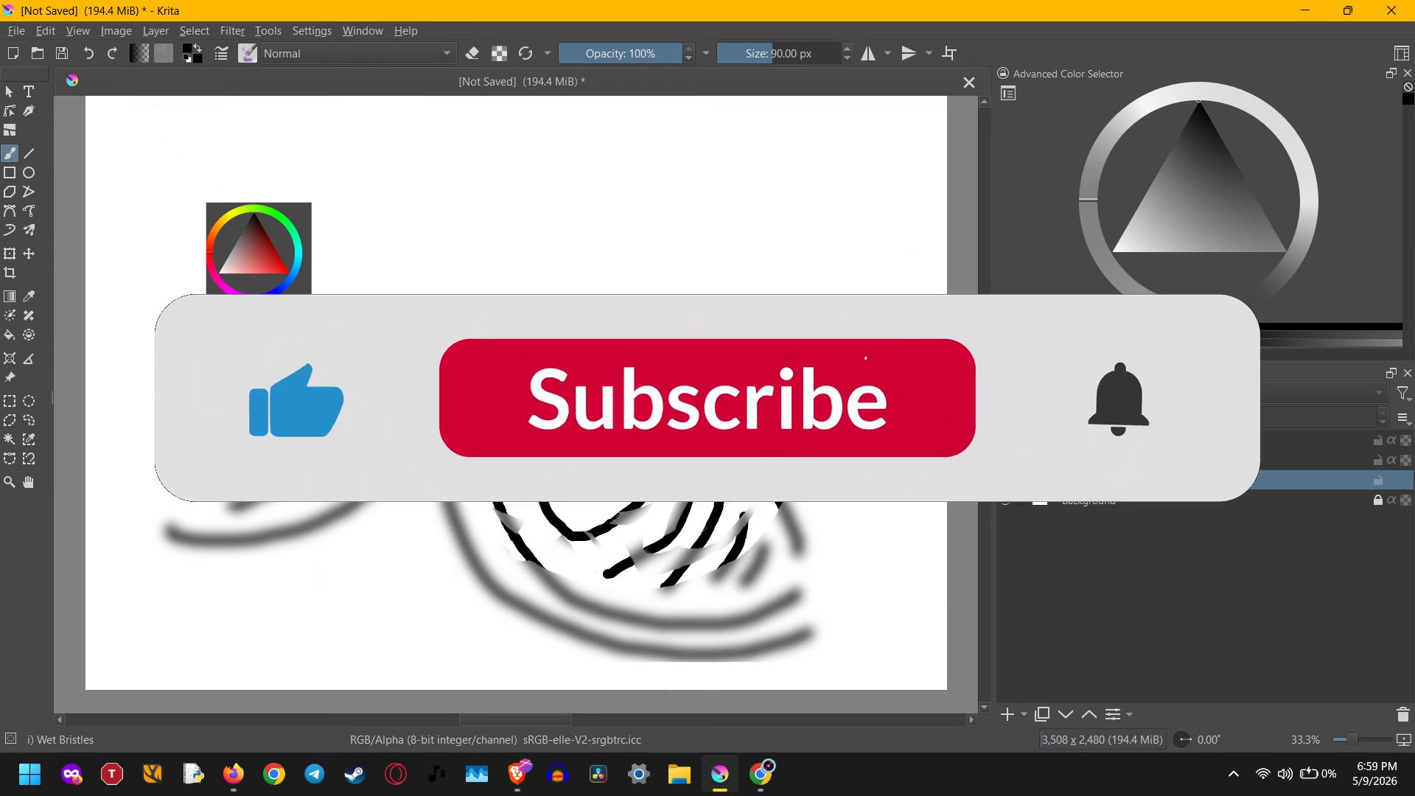
mouse_move(522, 781)
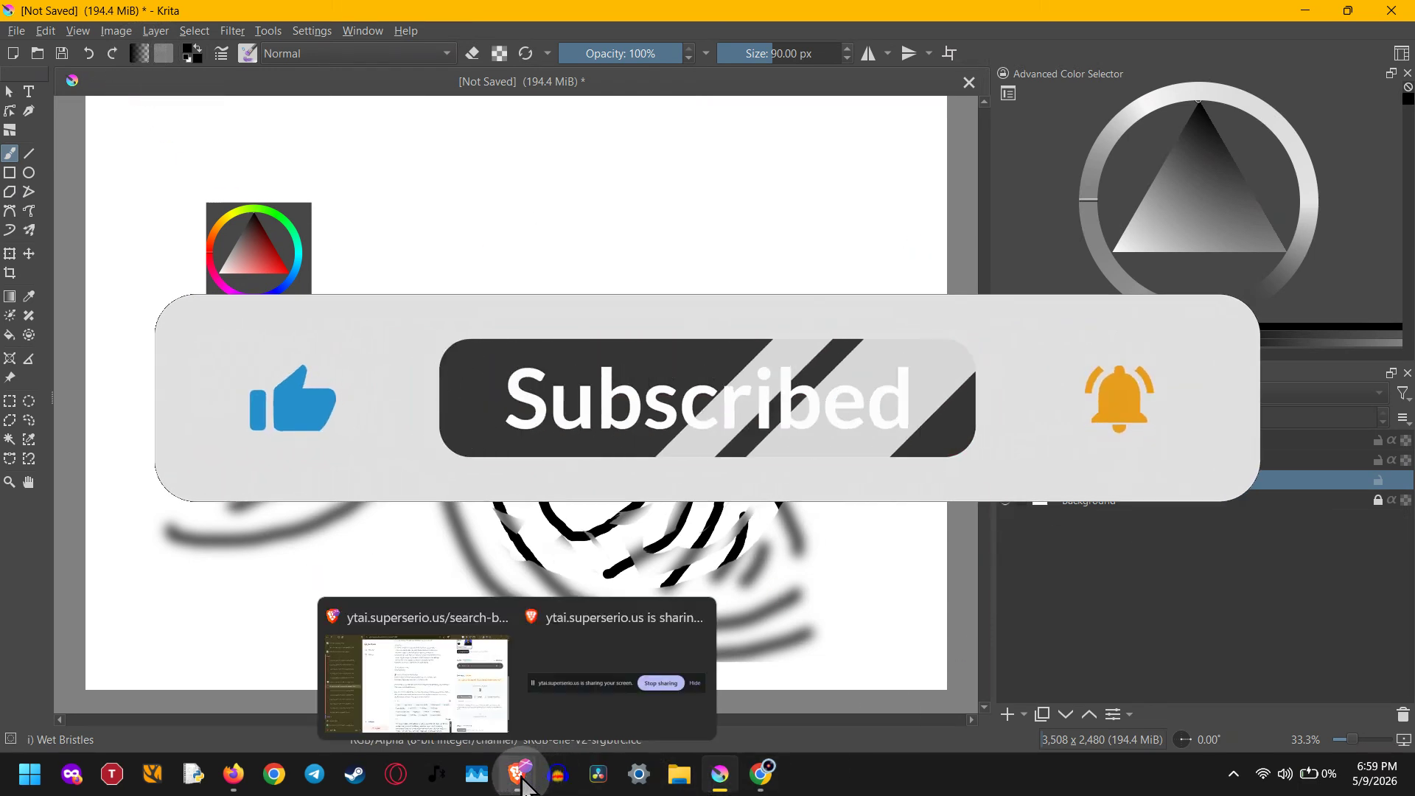